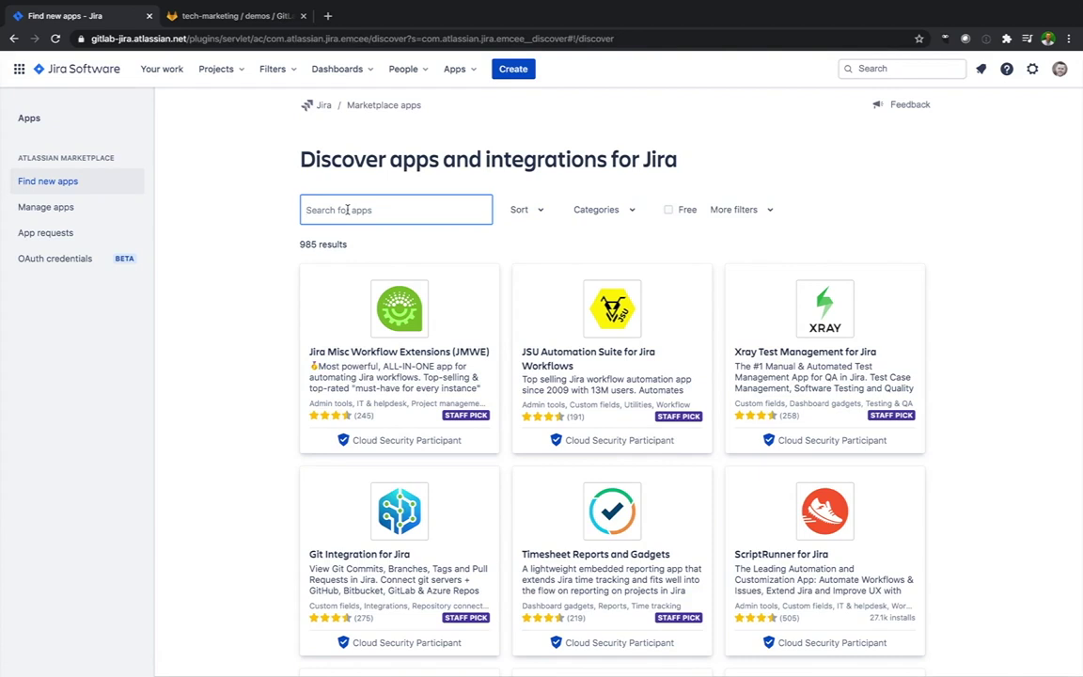
Step: Find and install the GitLab for Jira app, then open its configuration page
text(gitlab)
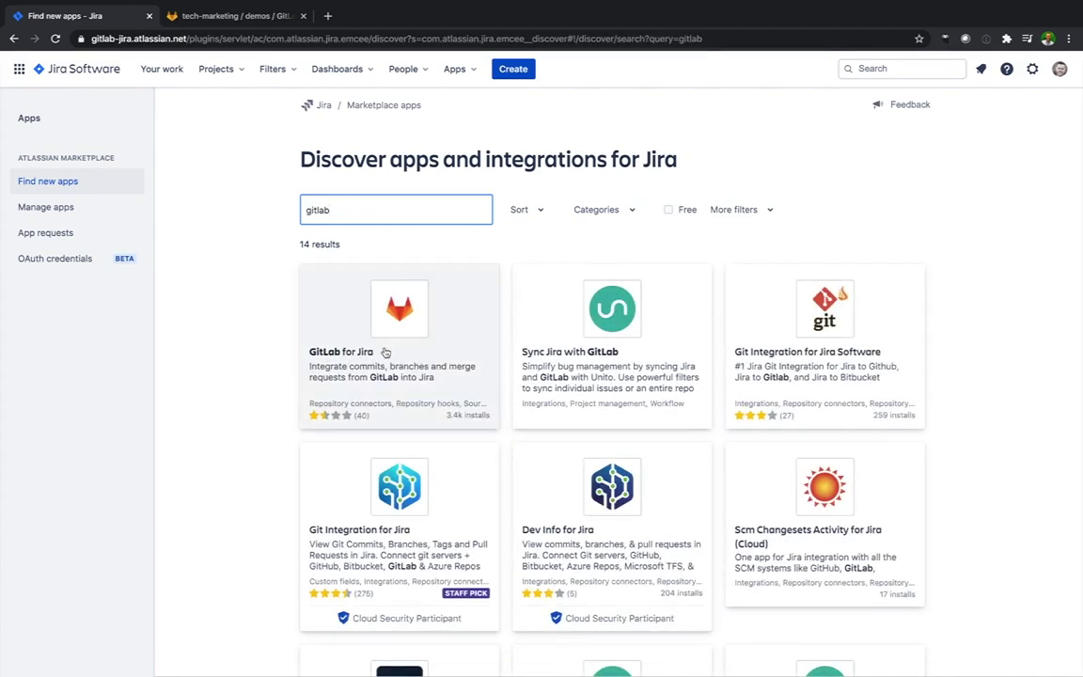
click(419, 367)
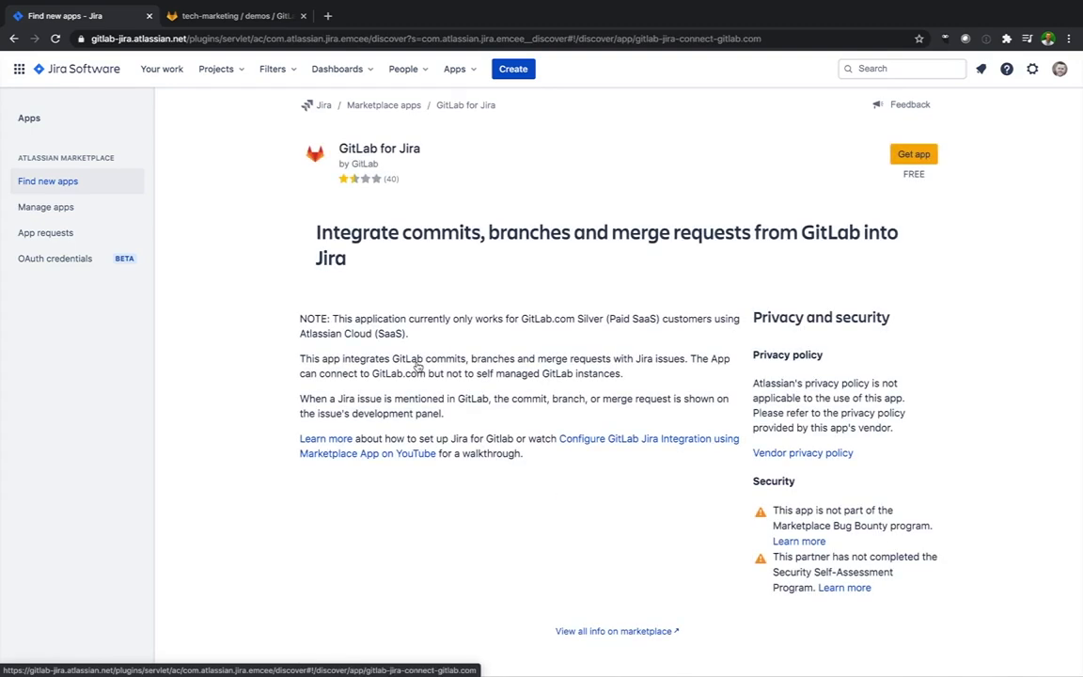
click(931, 159)
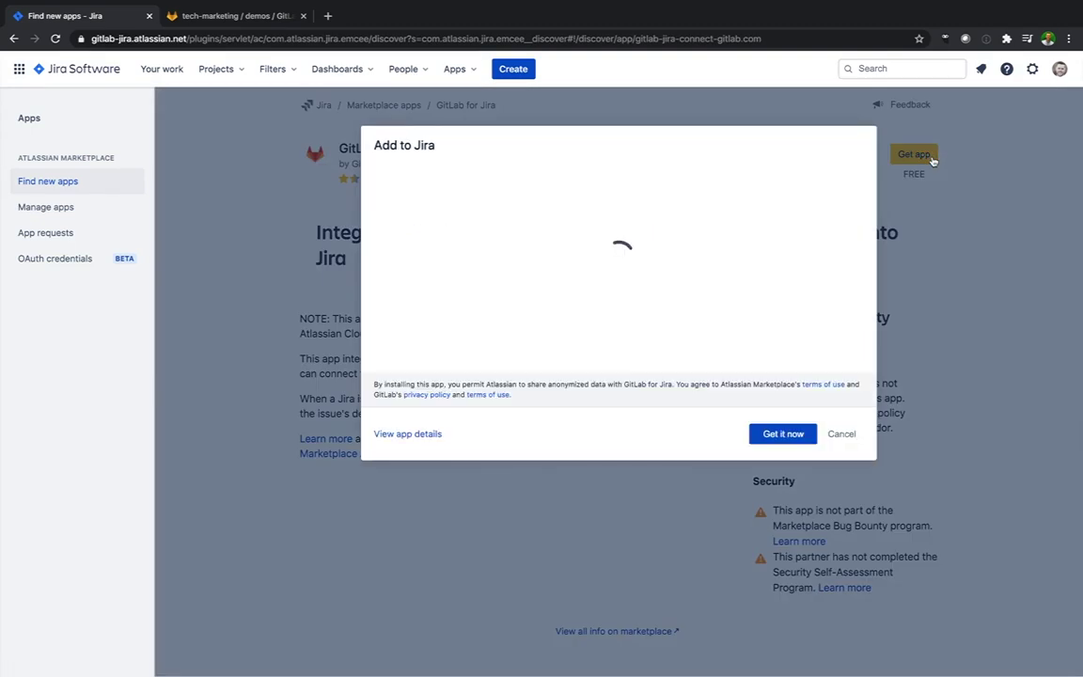
click(779, 431)
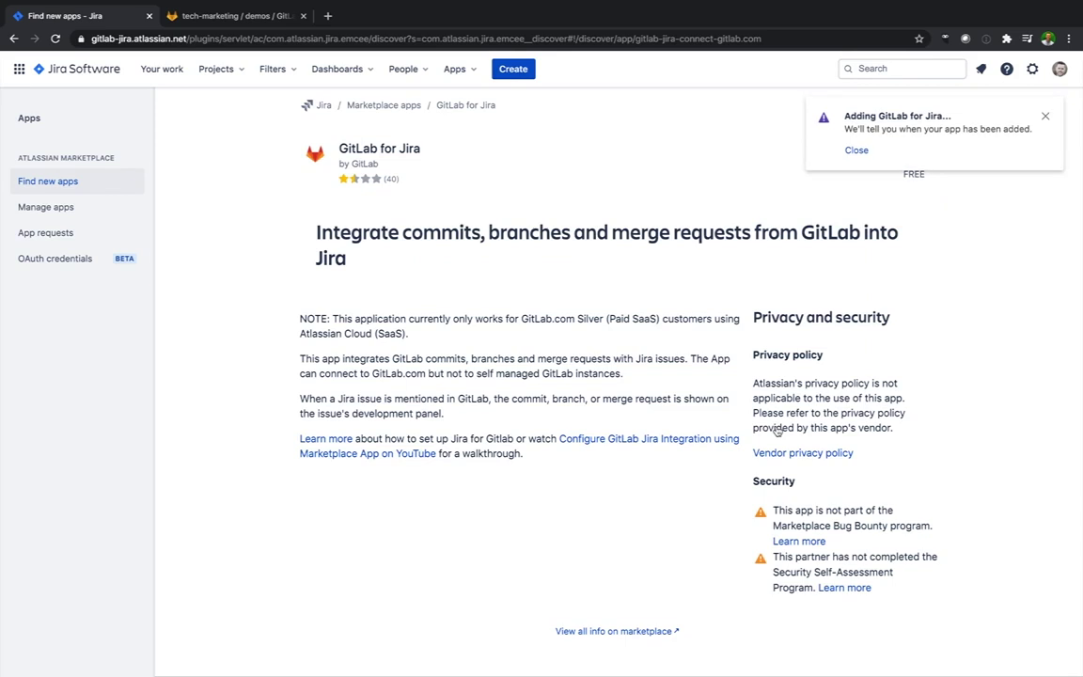
click(922, 153)
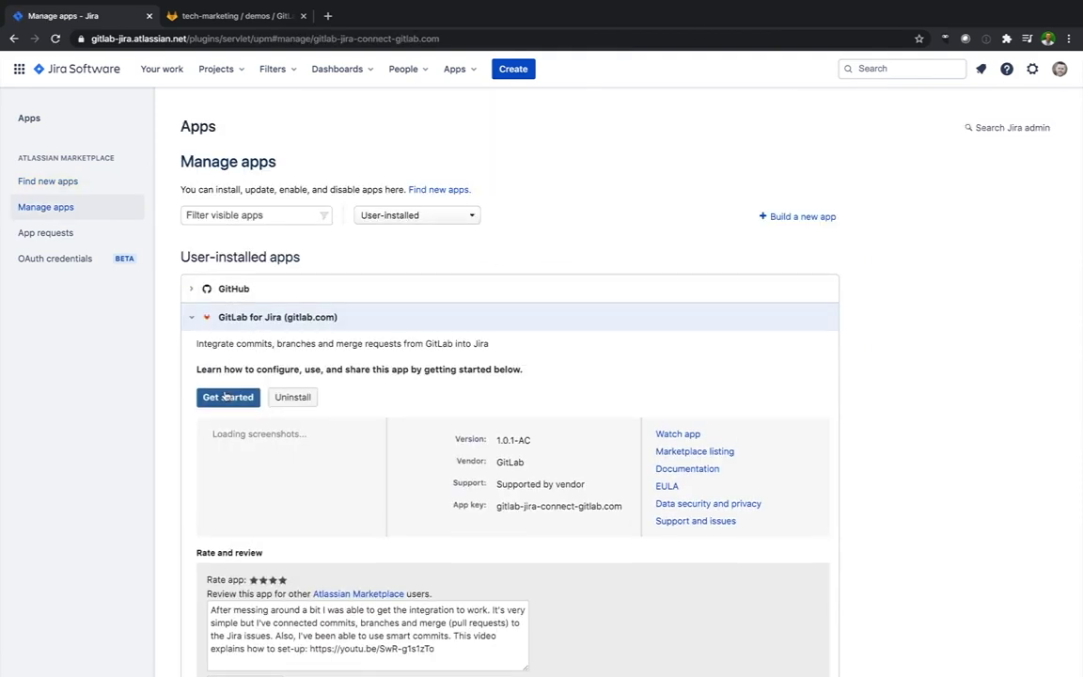
click(225, 397)
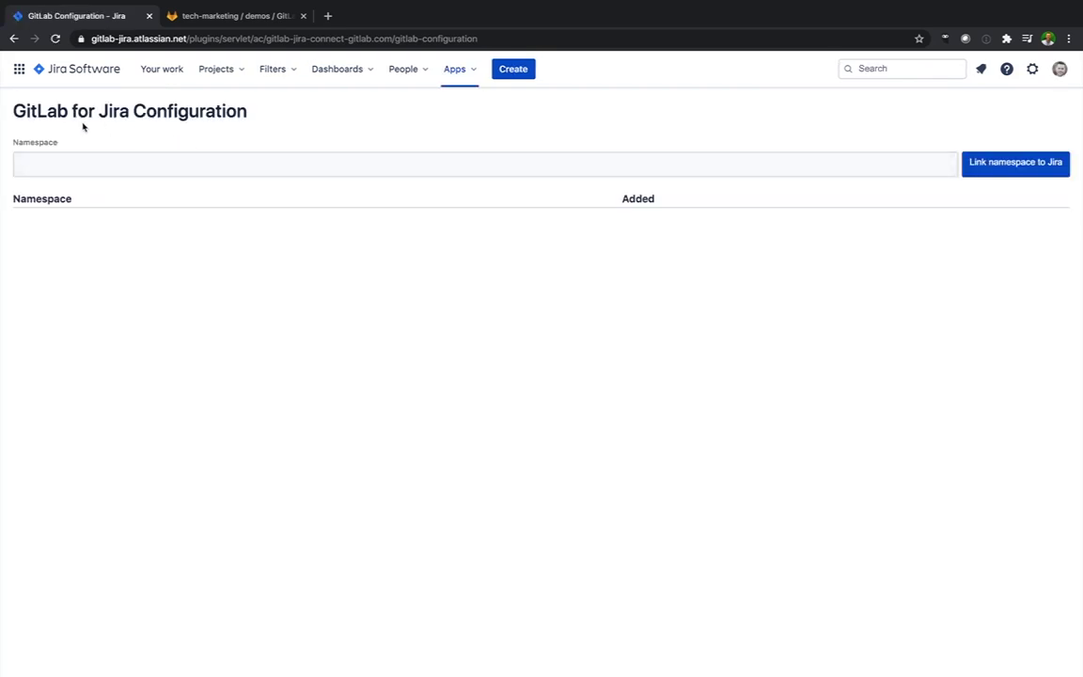
Step: Copy the group path tech-marketing/demos/gitlab-agile-demo/healthcare-provider-inc from the GitLab project's address bar
click(224, 13)
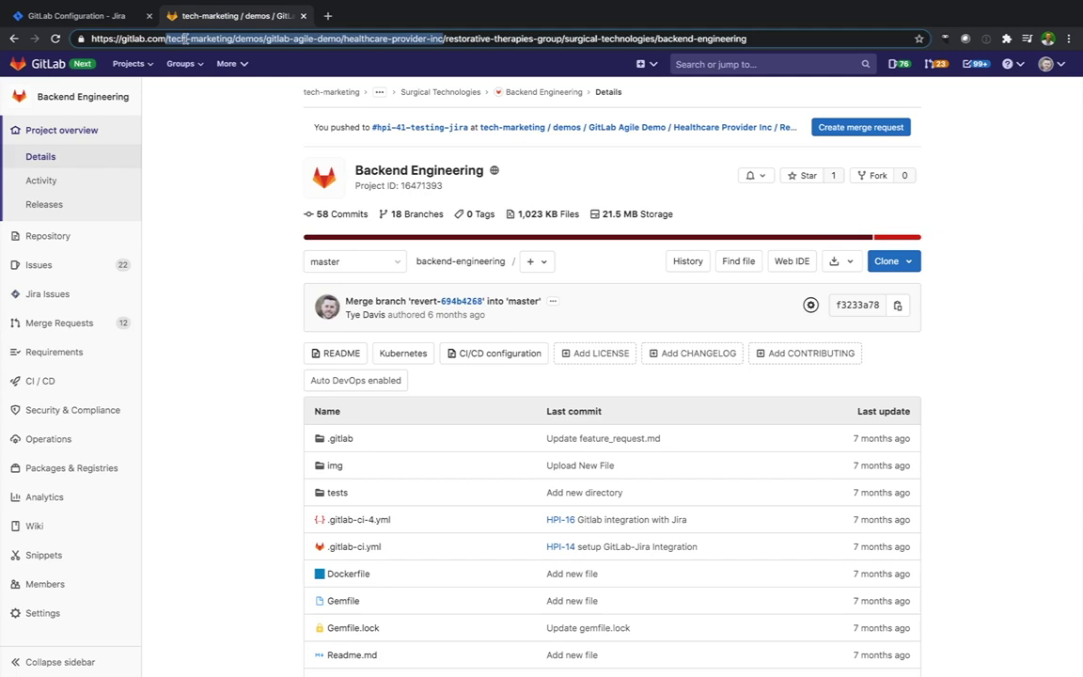
key(Escape)
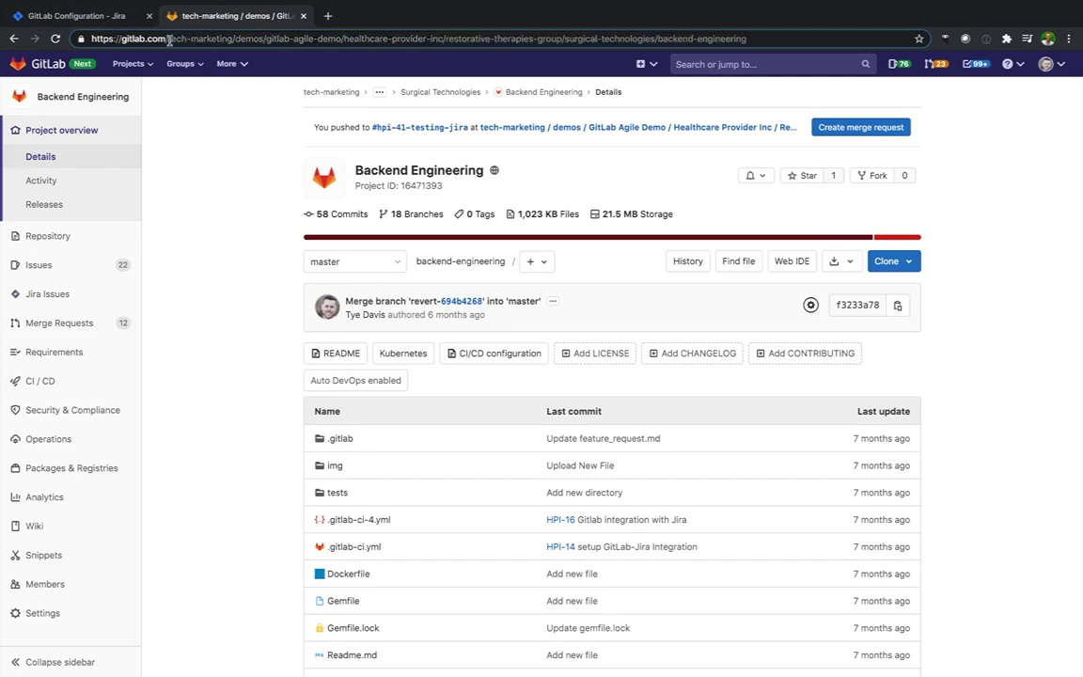
drag(169, 38, 438, 39)
key(ctrl+c)
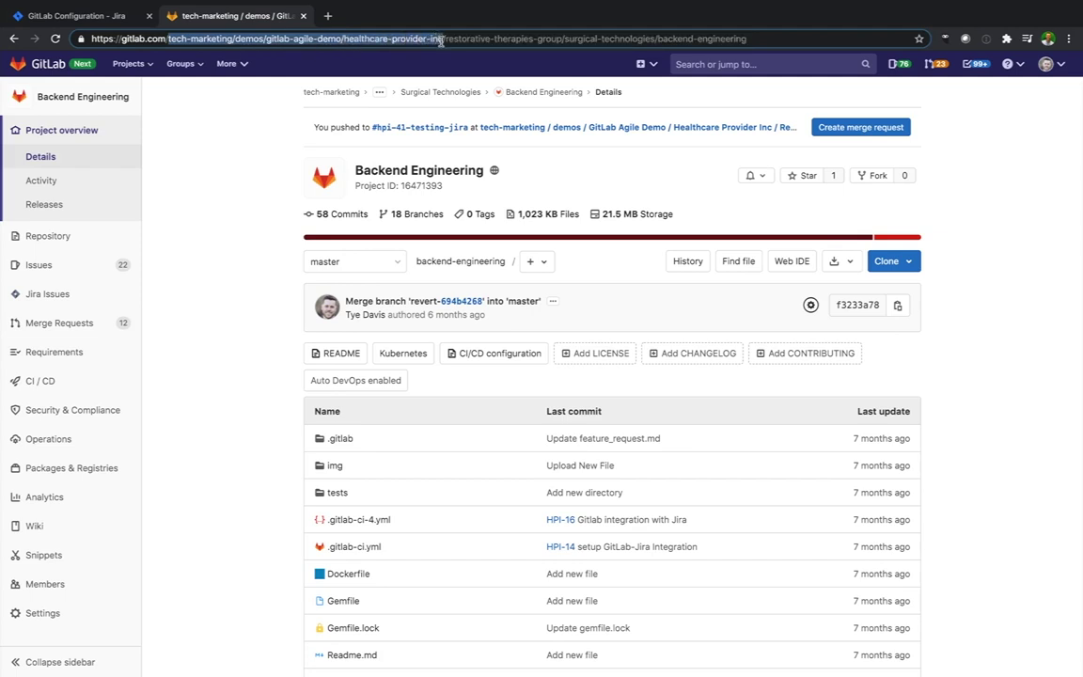
Step: Link the copied namespace to Jira, then open the Healthcare Provider Inc (HPI) Kanban board
click(99, 16)
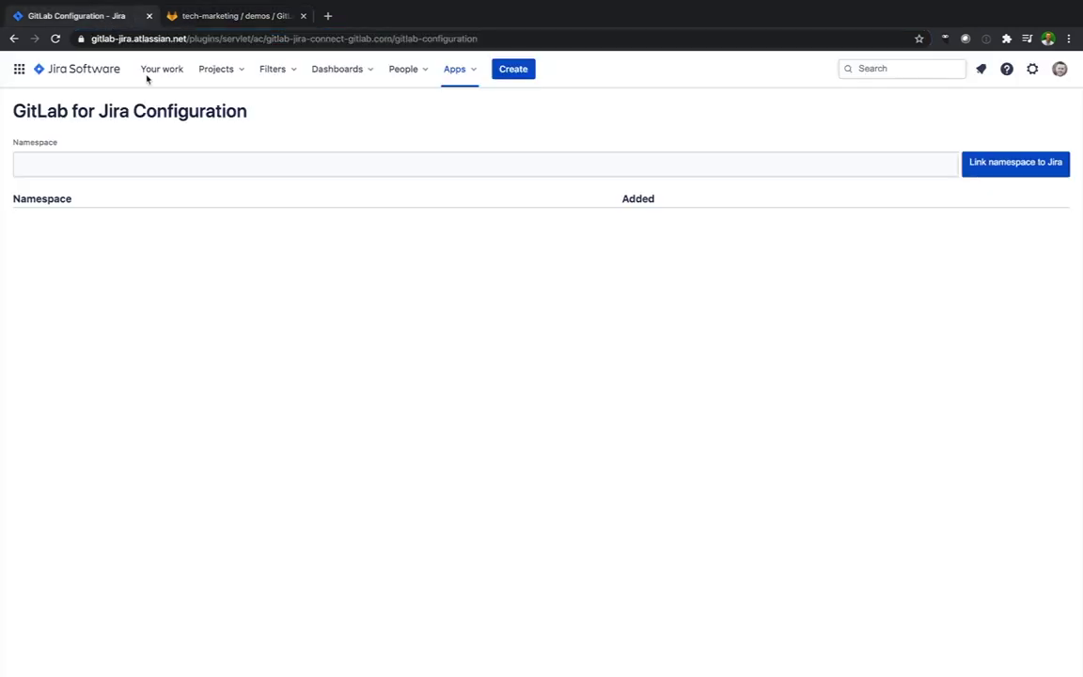
click(120, 166)
key(ctrl+v)
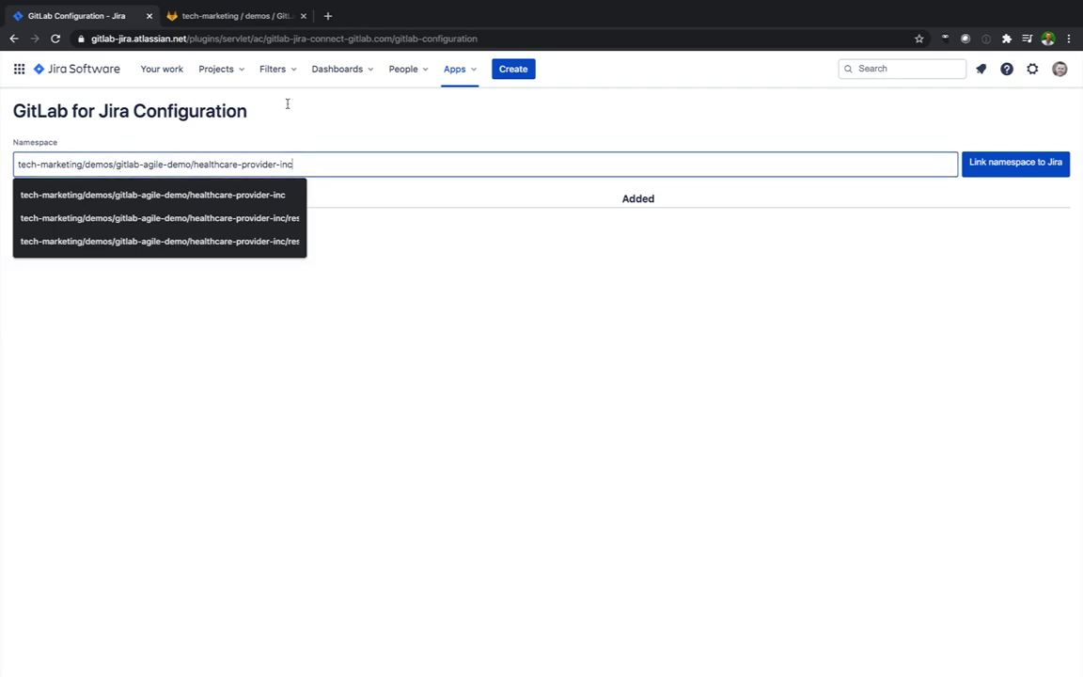
click(991, 165)
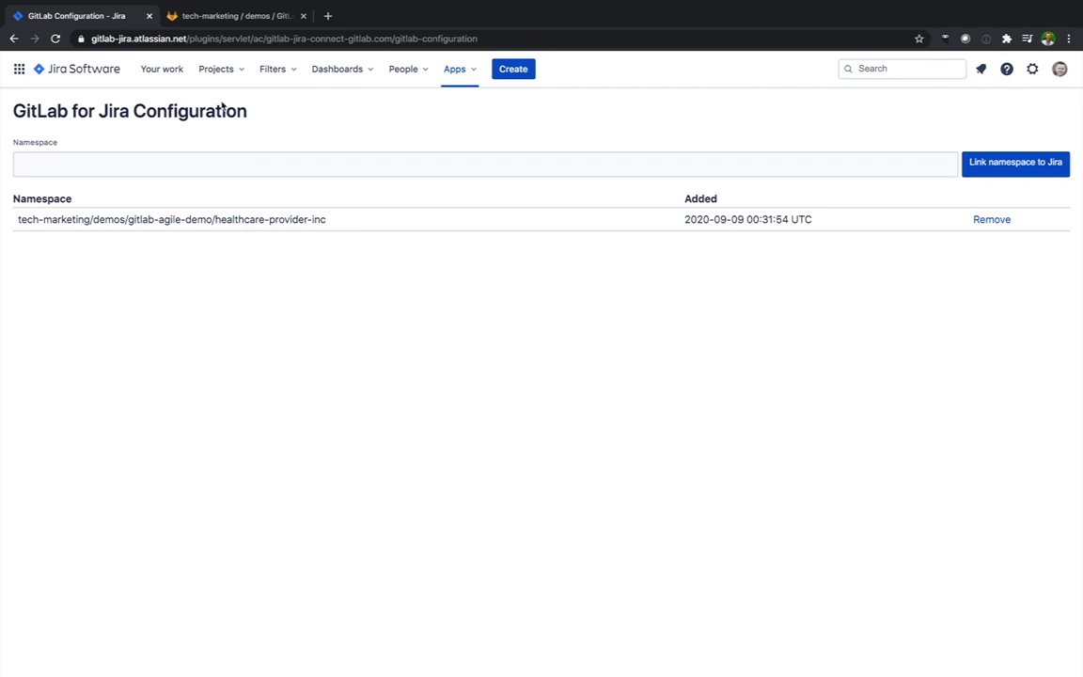
click(243, 71)
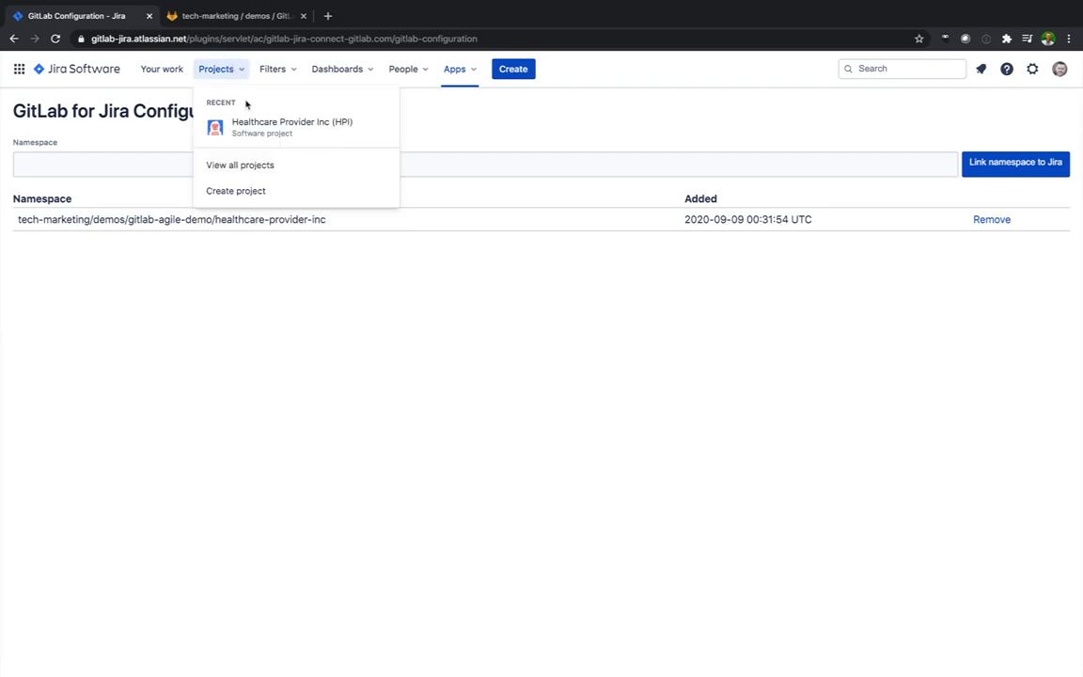
click(249, 126)
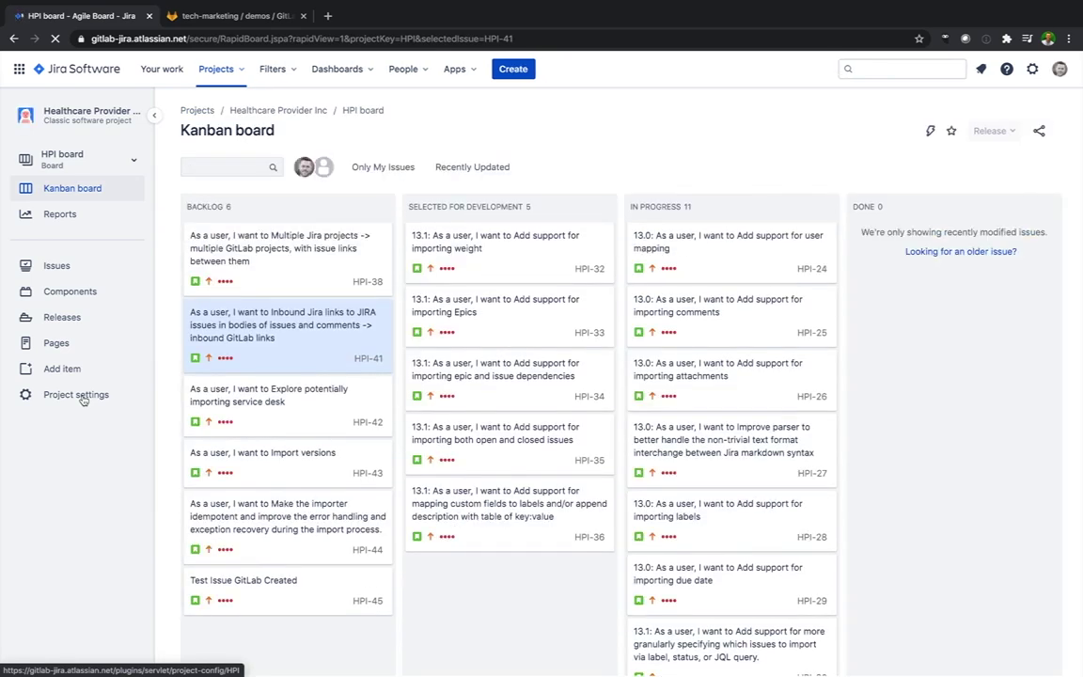
Step: Create an HPI project automation rule with the DevOps 'Commit created' trigger
click(82, 399)
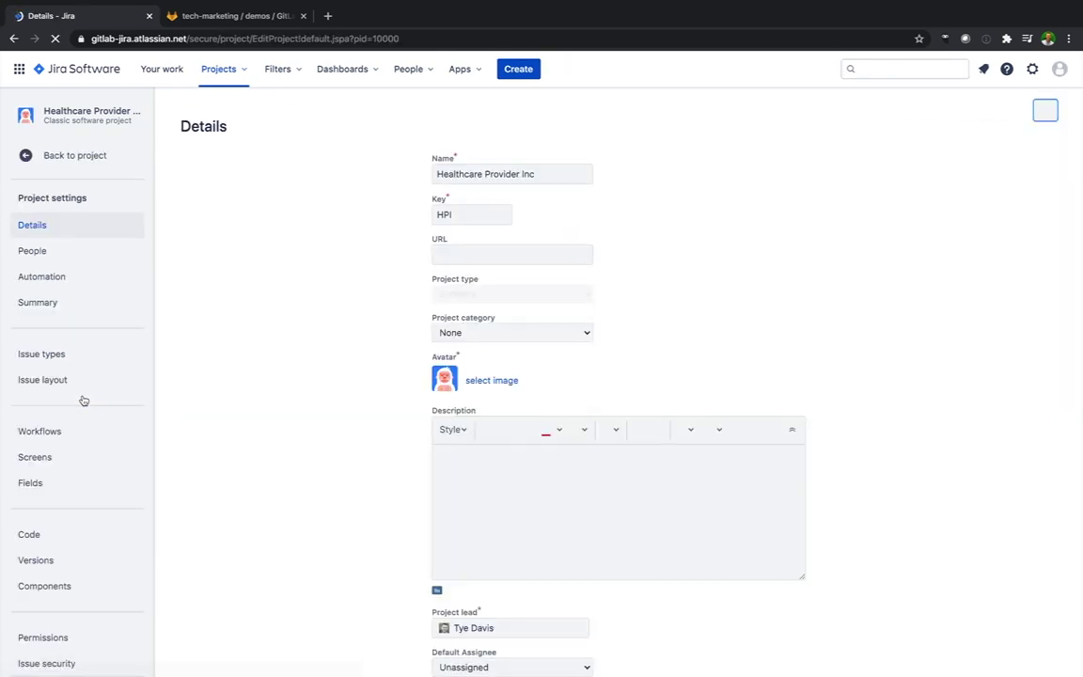
click(42, 281)
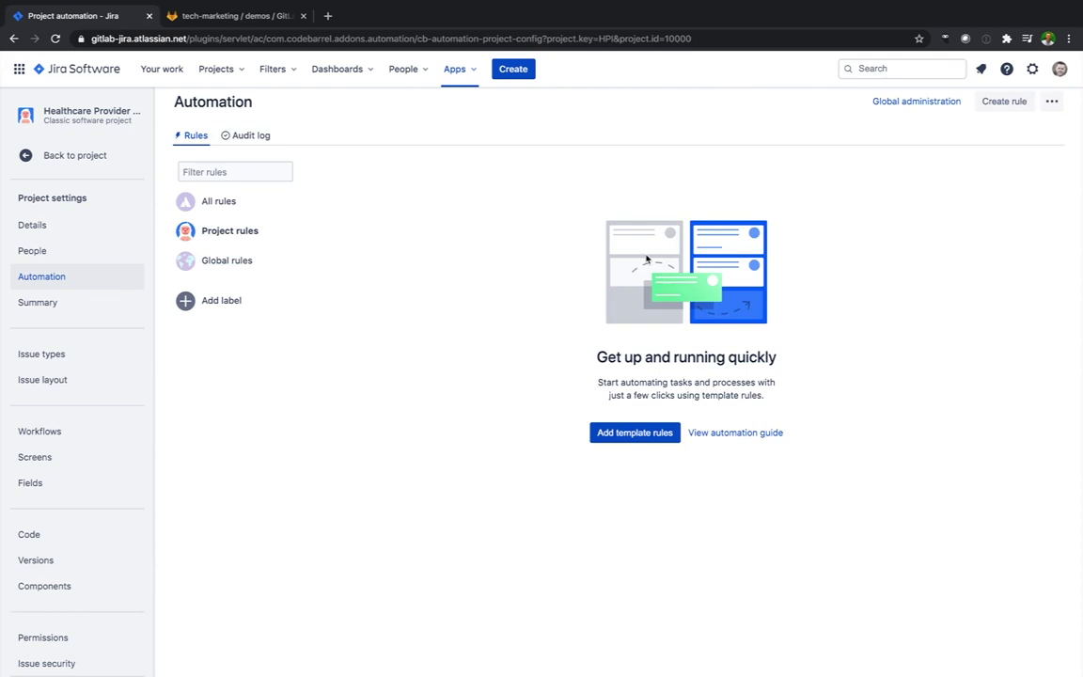
click(994, 102)
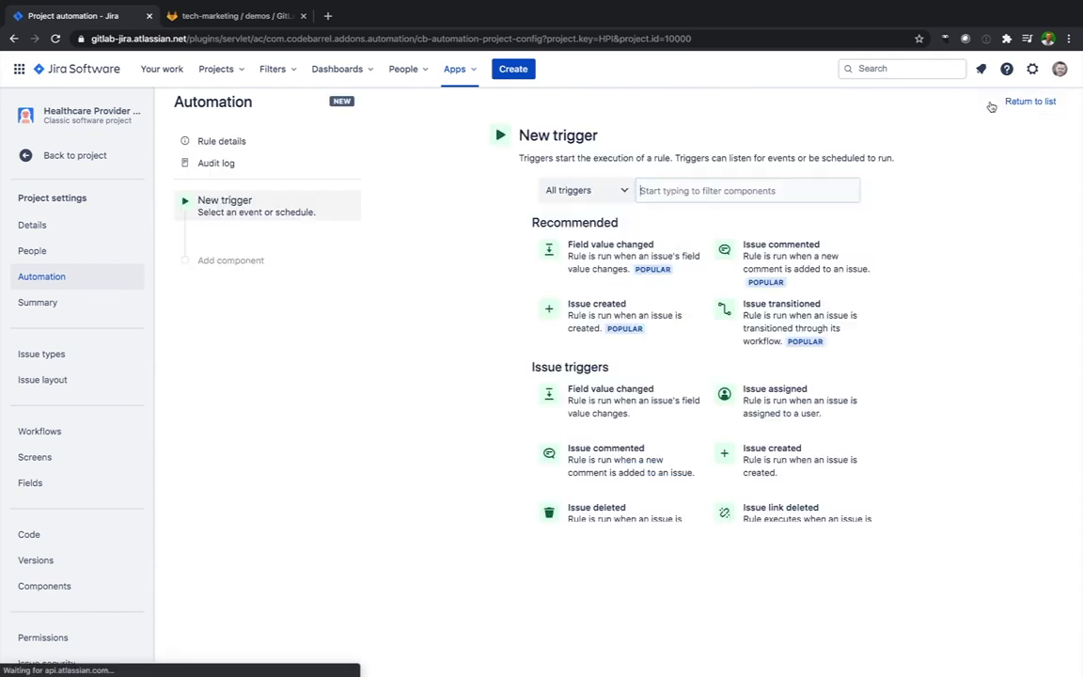
scroll(737, 287, down, 4)
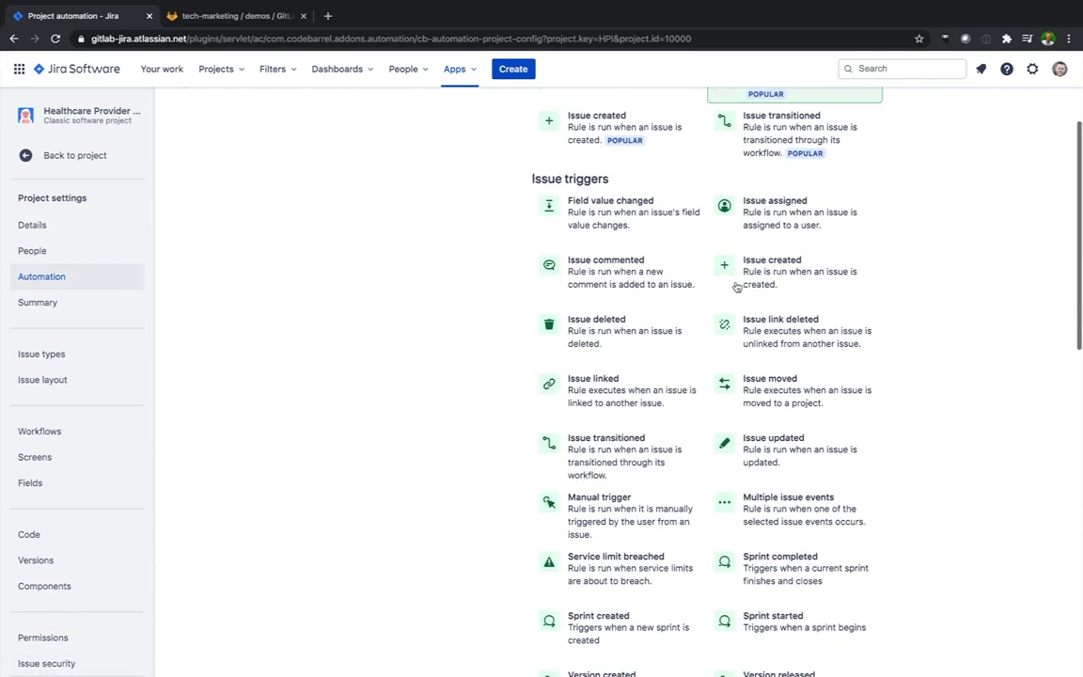
scroll(737, 287, down, 5)
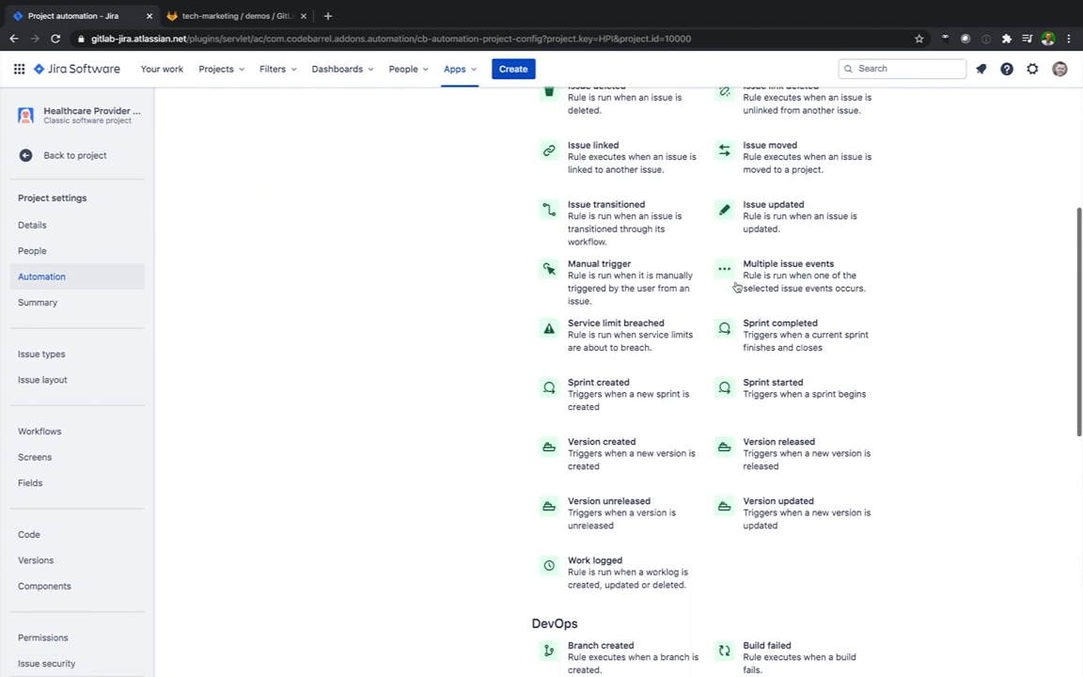
scroll(737, 287, down, 6)
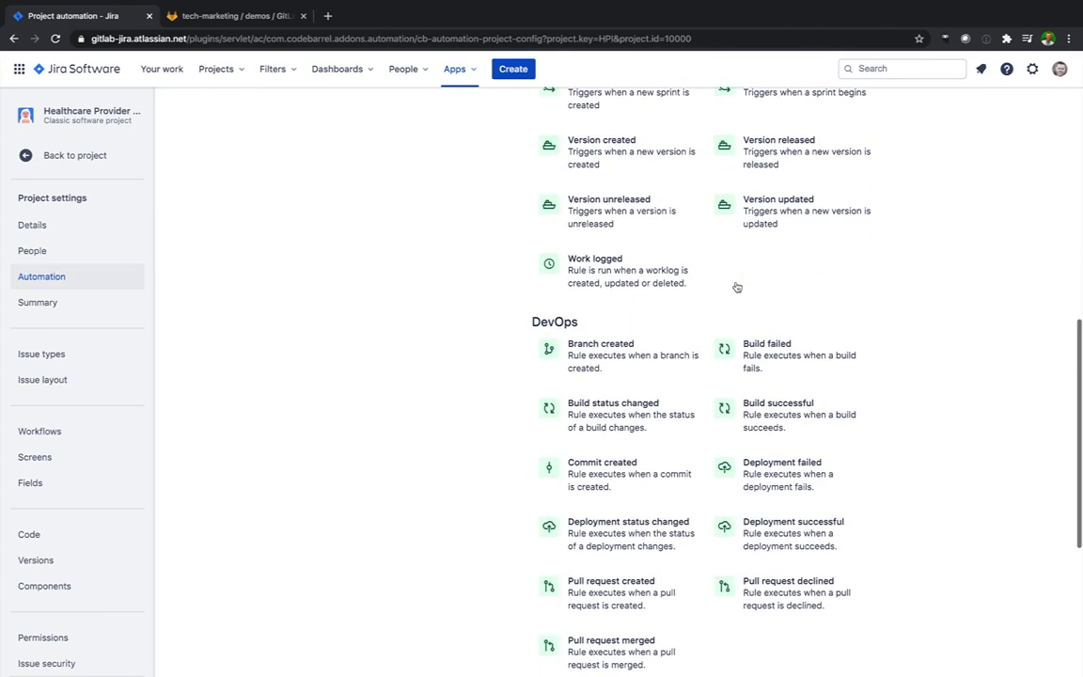
click(624, 471)
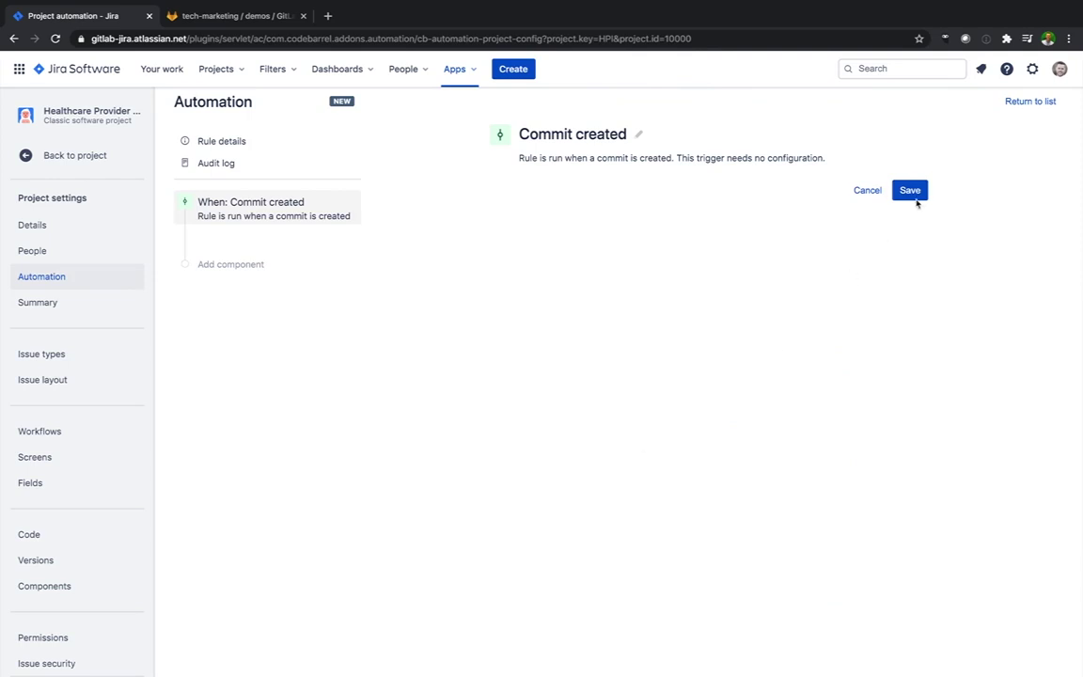
click(911, 192)
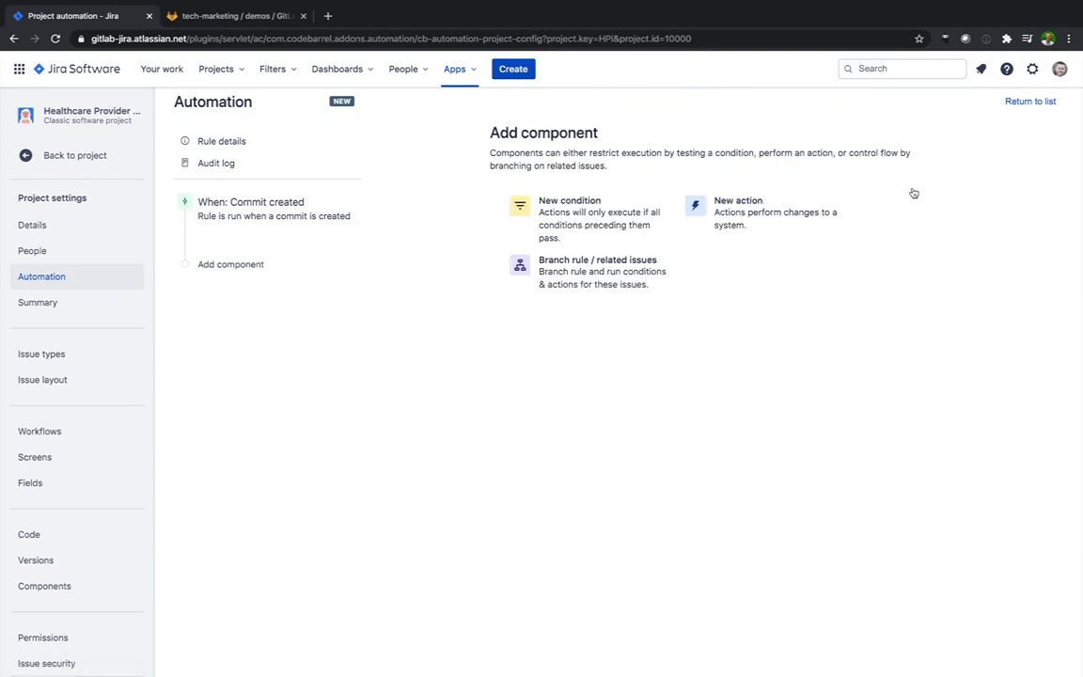
Step: Add a Transition issue action with destination status IN PROGRESS
click(772, 215)
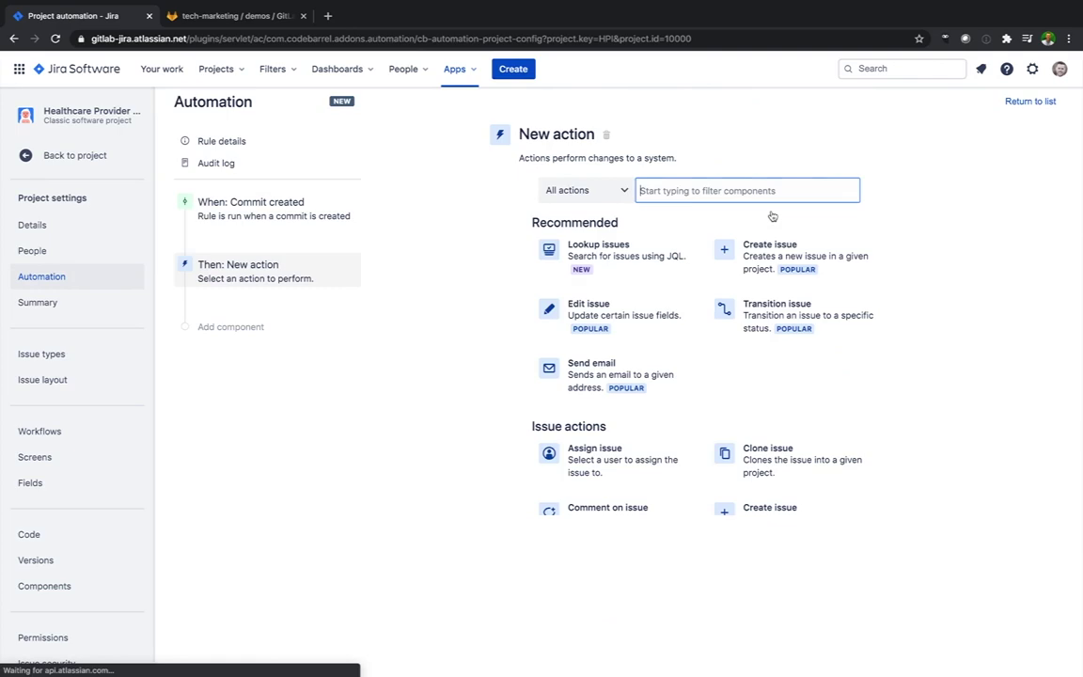
scroll(685, 302, down, 3)
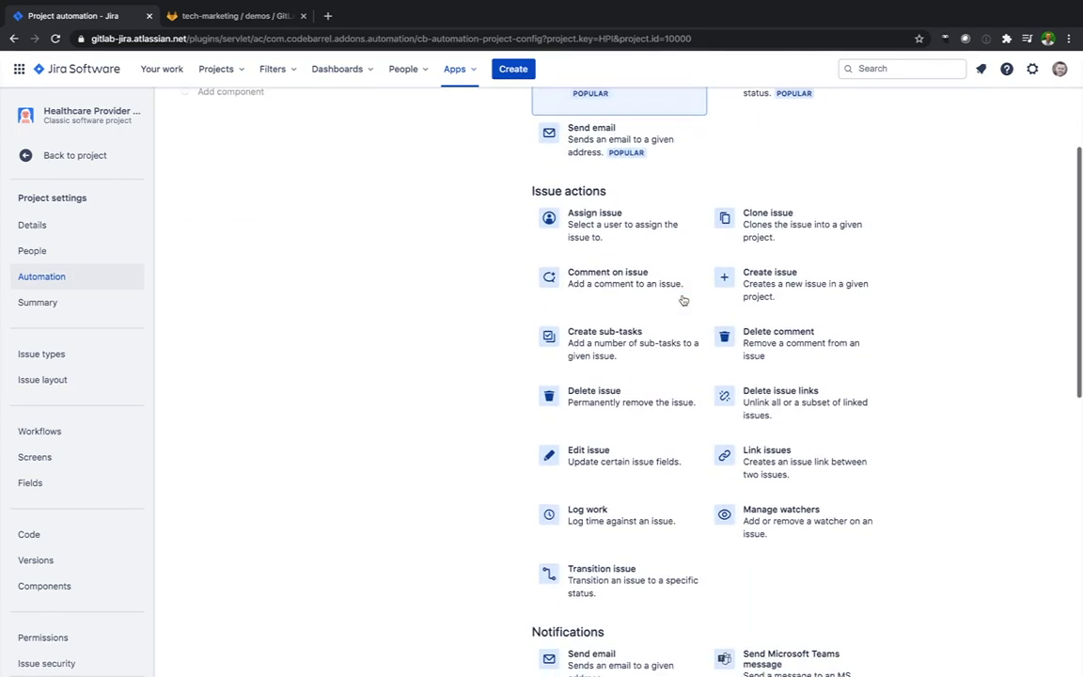
click(564, 493)
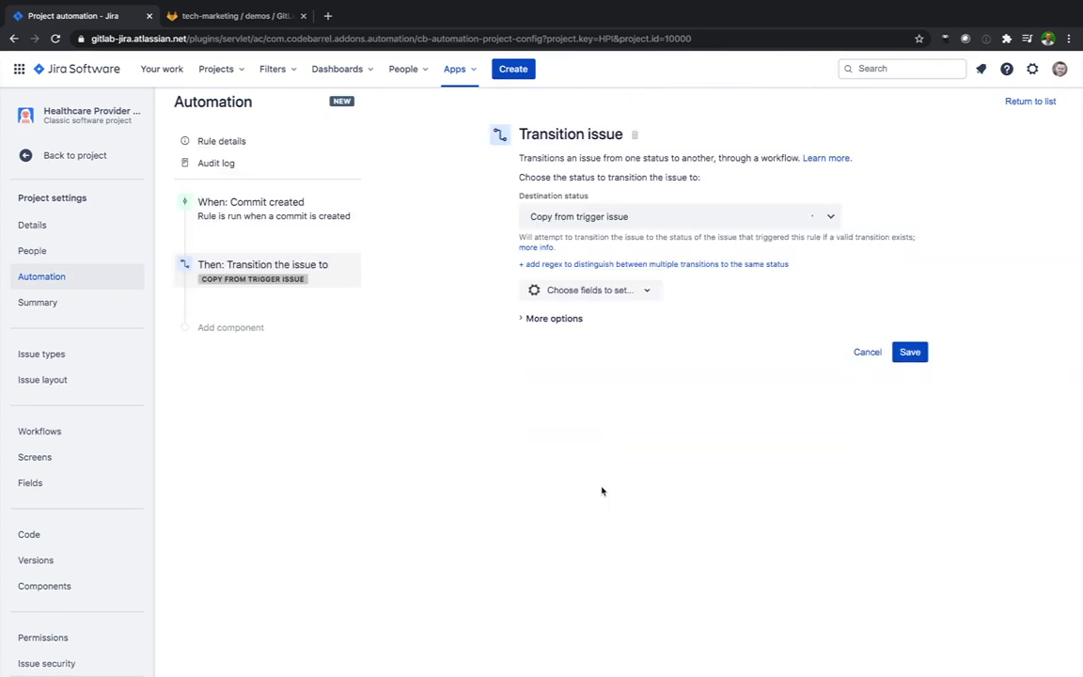
click(639, 230)
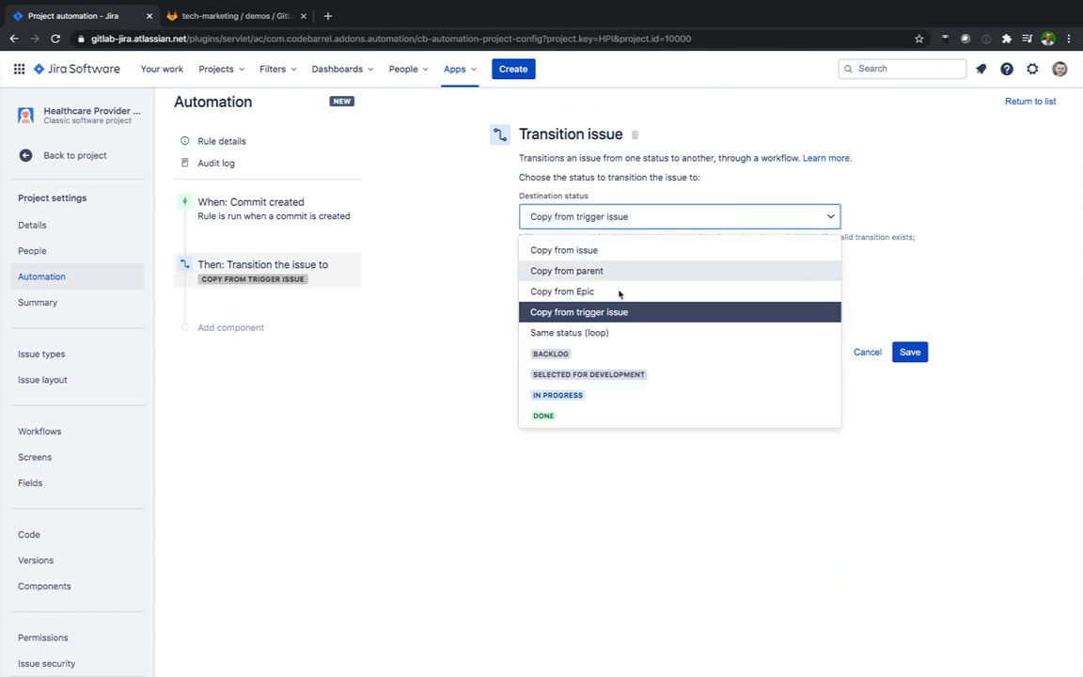
click(633, 396)
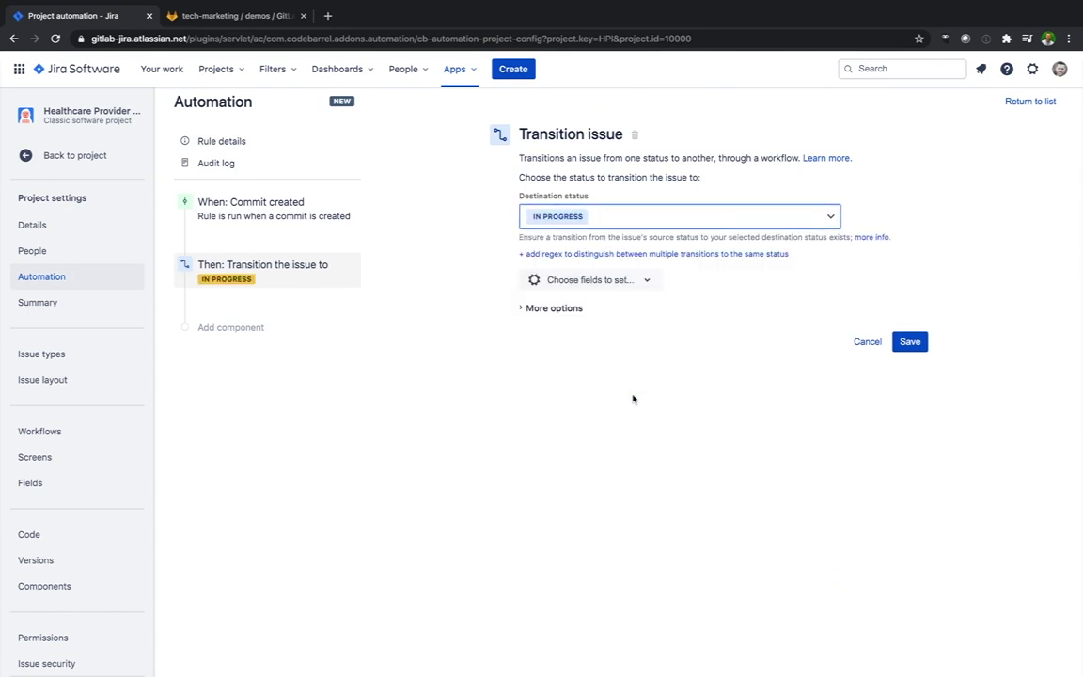
click(908, 342)
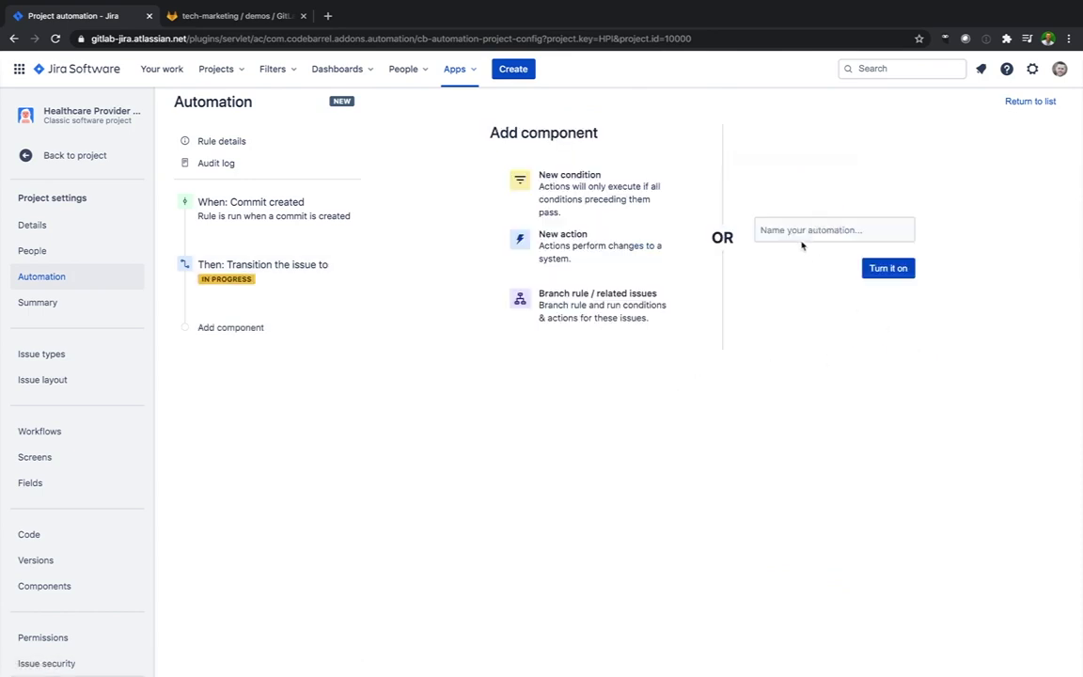
Step: Name the rule 'commit created -> move issue', turn it on, and return to the project
click(801, 237)
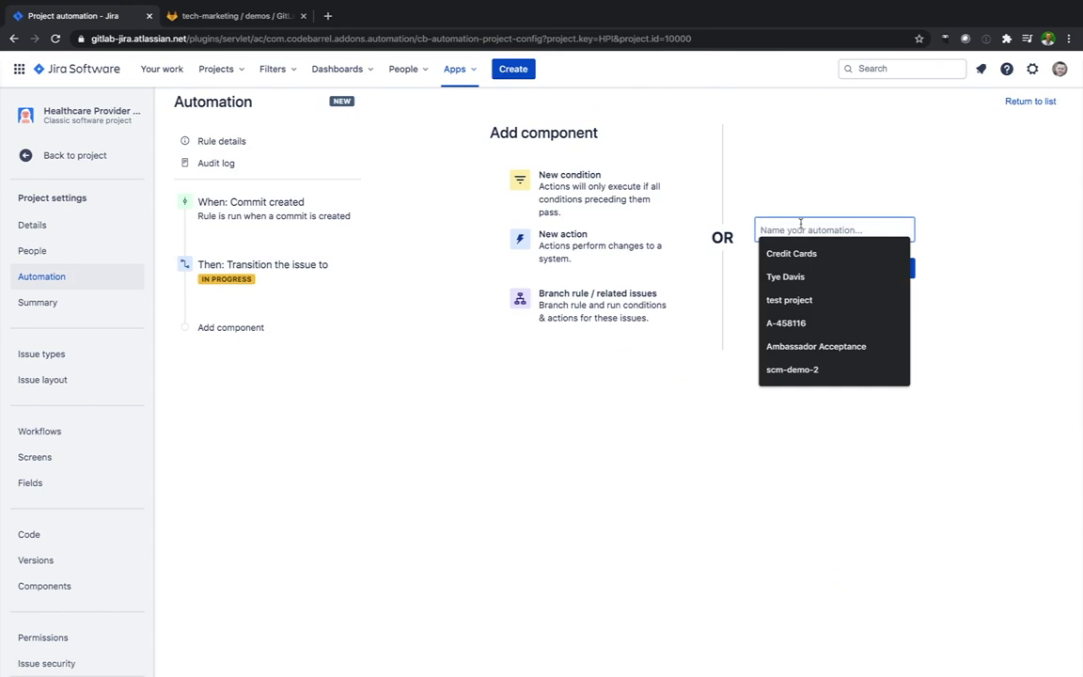
text(commit)
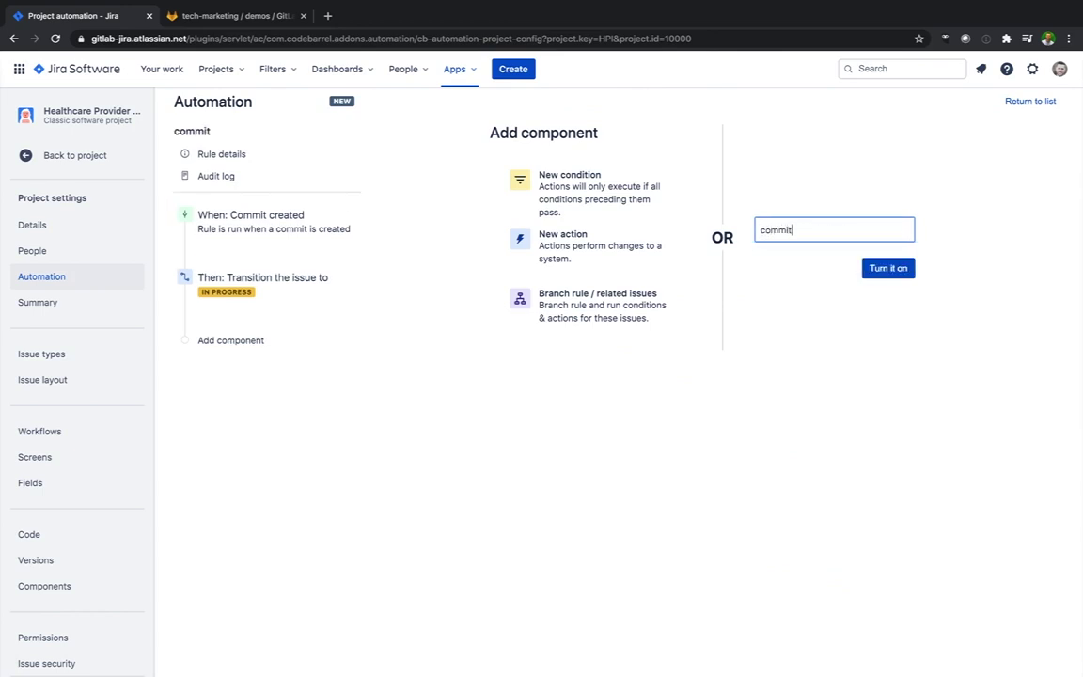
text( created move issue)
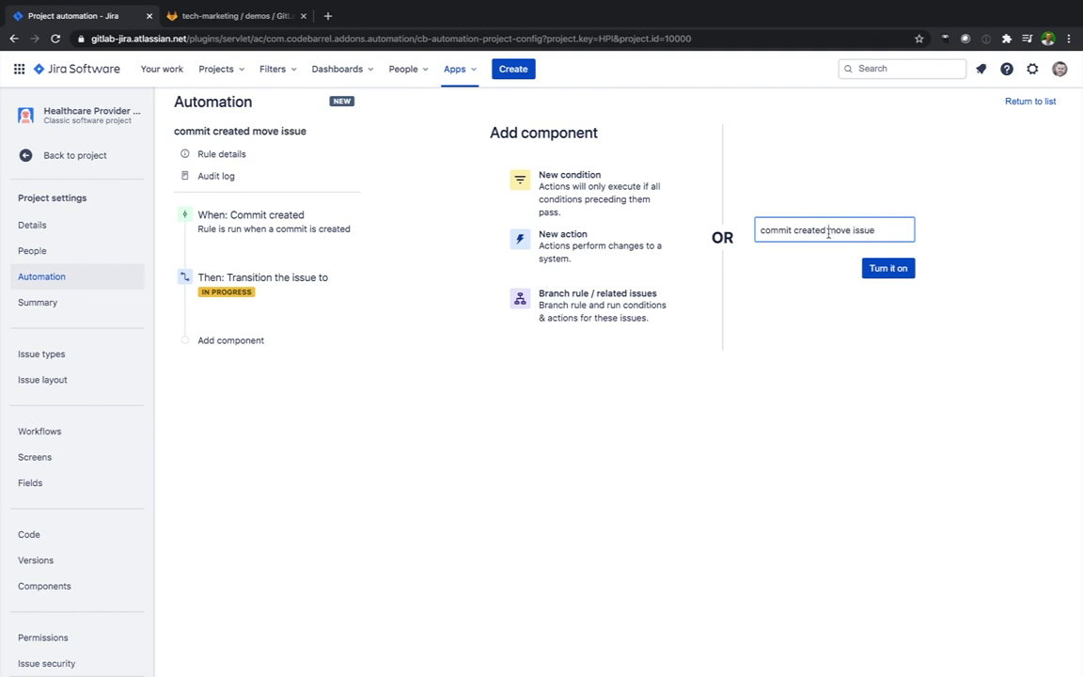
text(->)
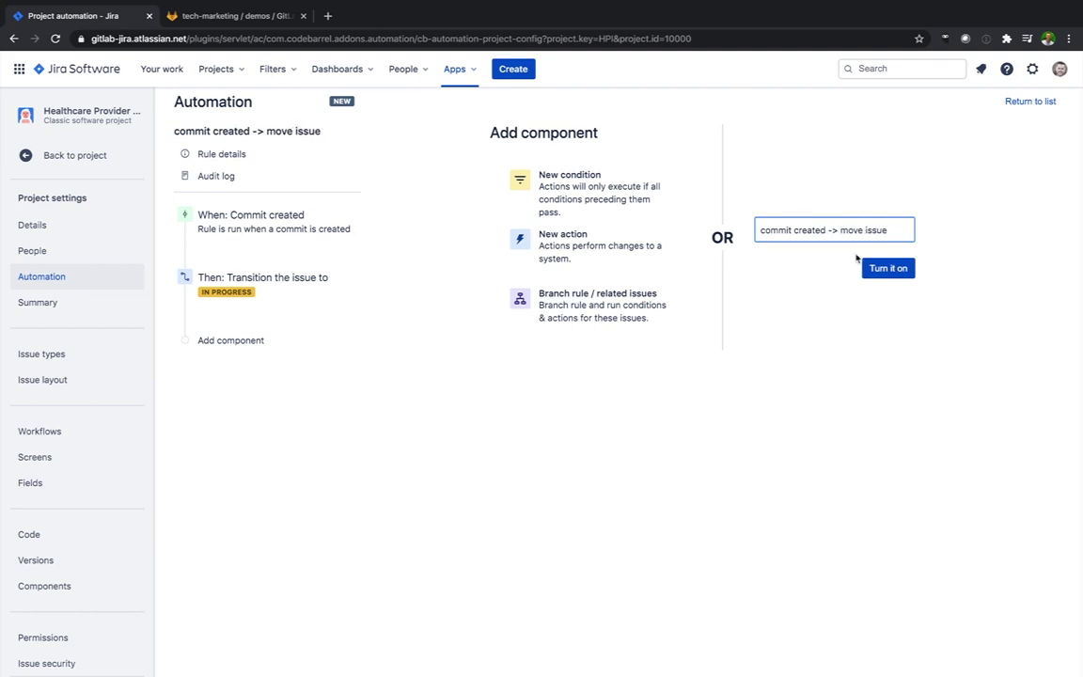
click(883, 267)
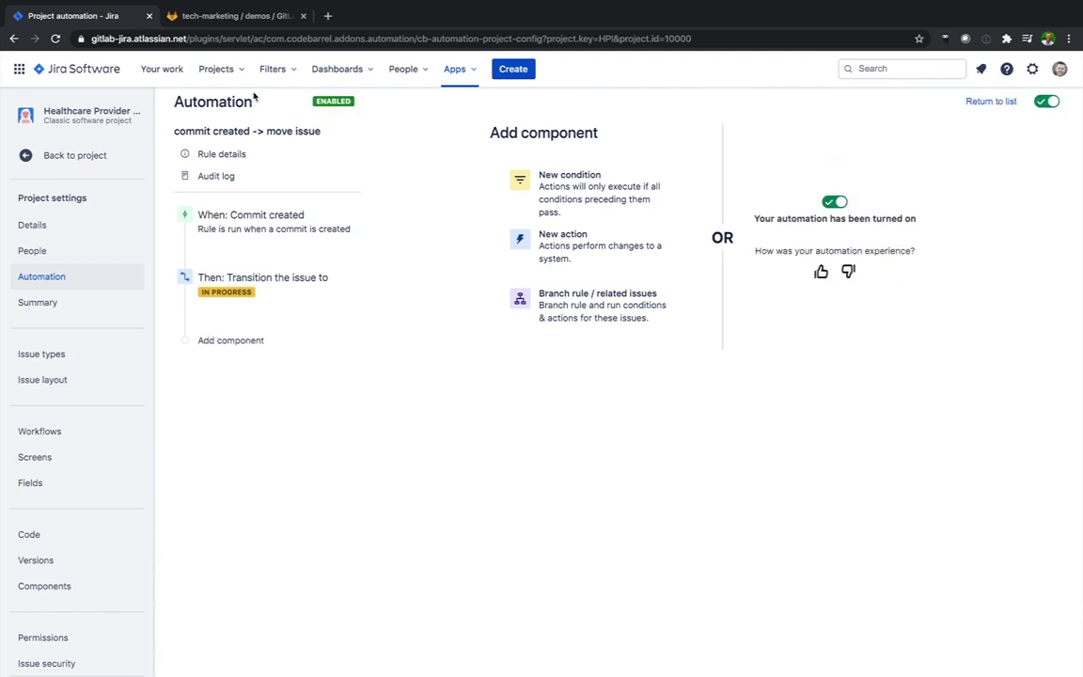
click(93, 156)
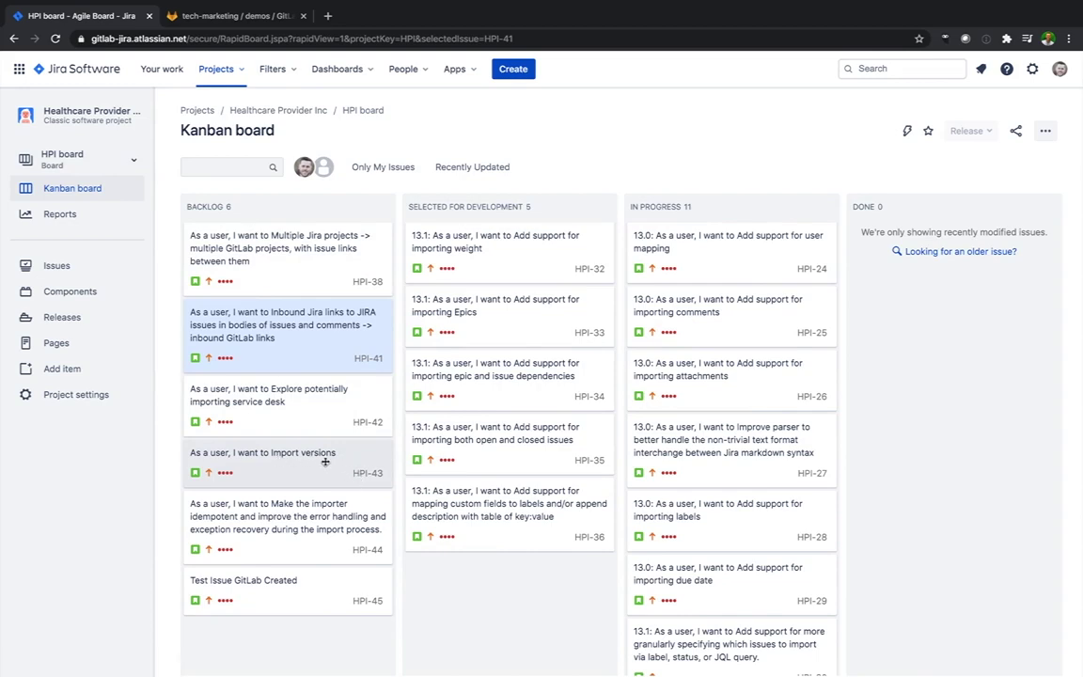
Step: Copy the link to issue HPI-43 'Import versions' from its card on the Kanban board
click(326, 461)
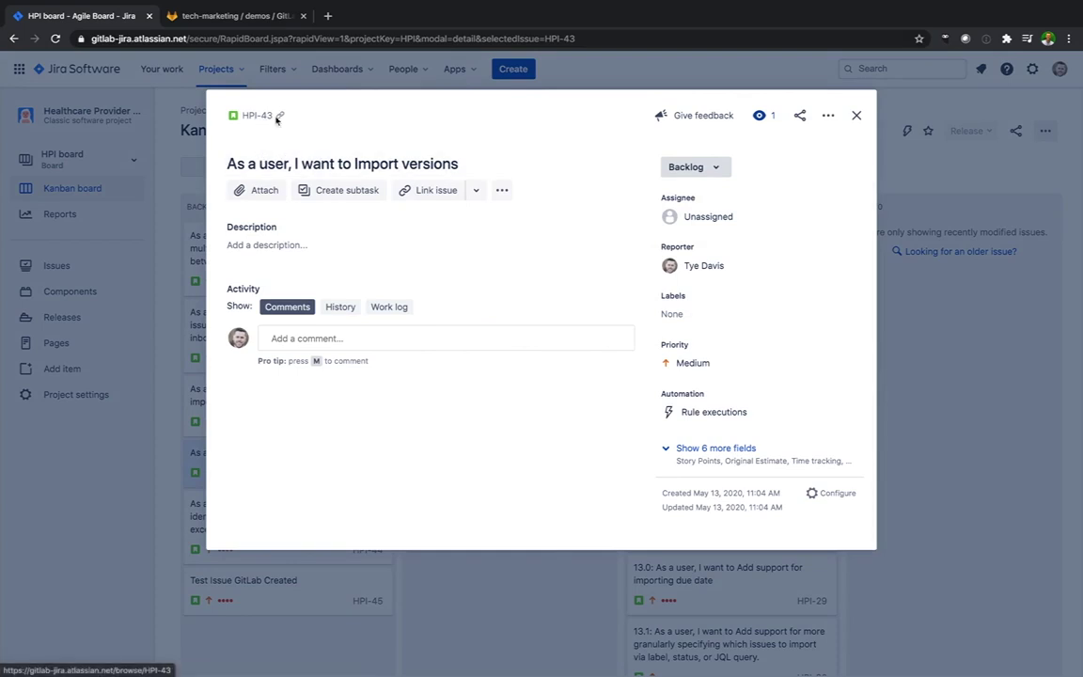
click(280, 115)
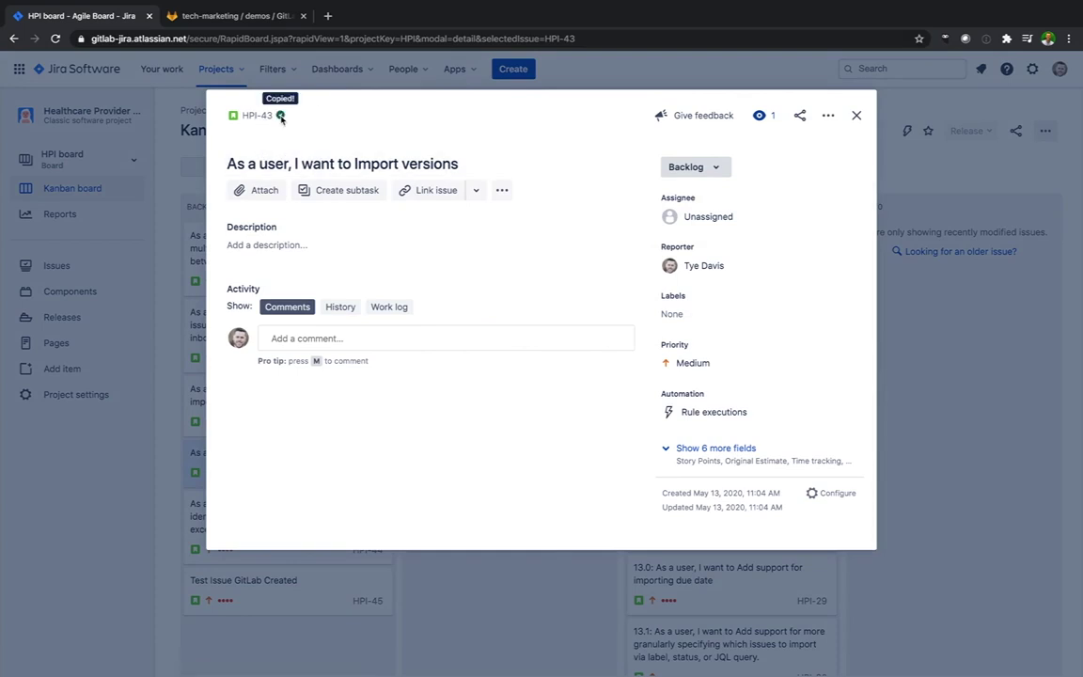
click(227, 16)
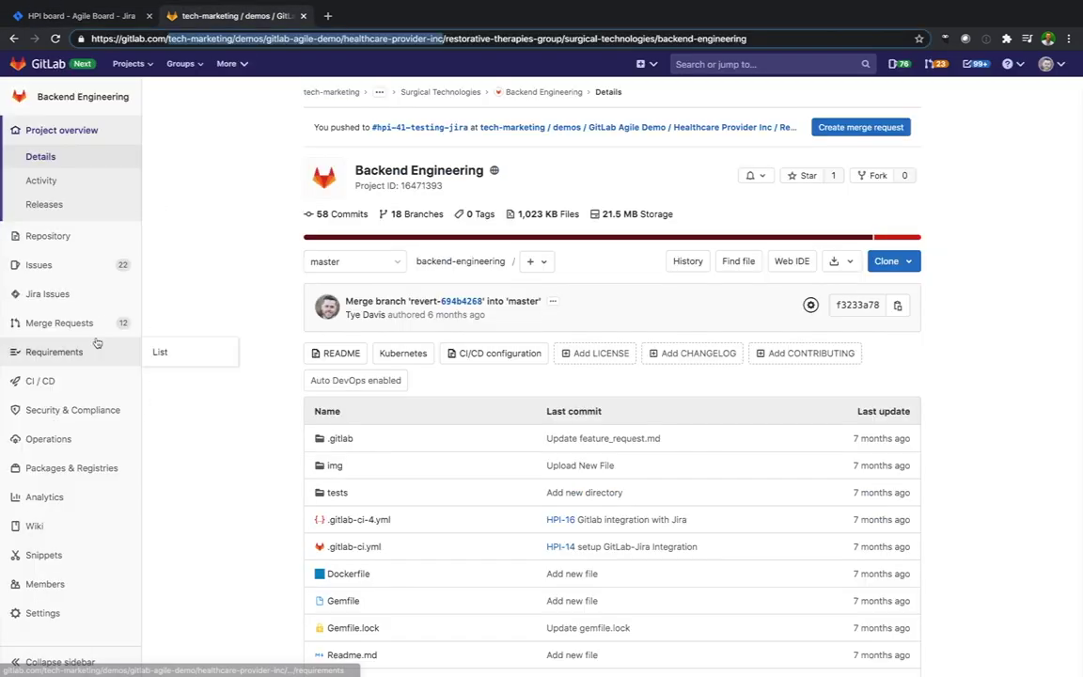
Step: Open HPI-43 'Import versions' in Jira from GitLab's Jira Issues list
mouse_move(102, 294)
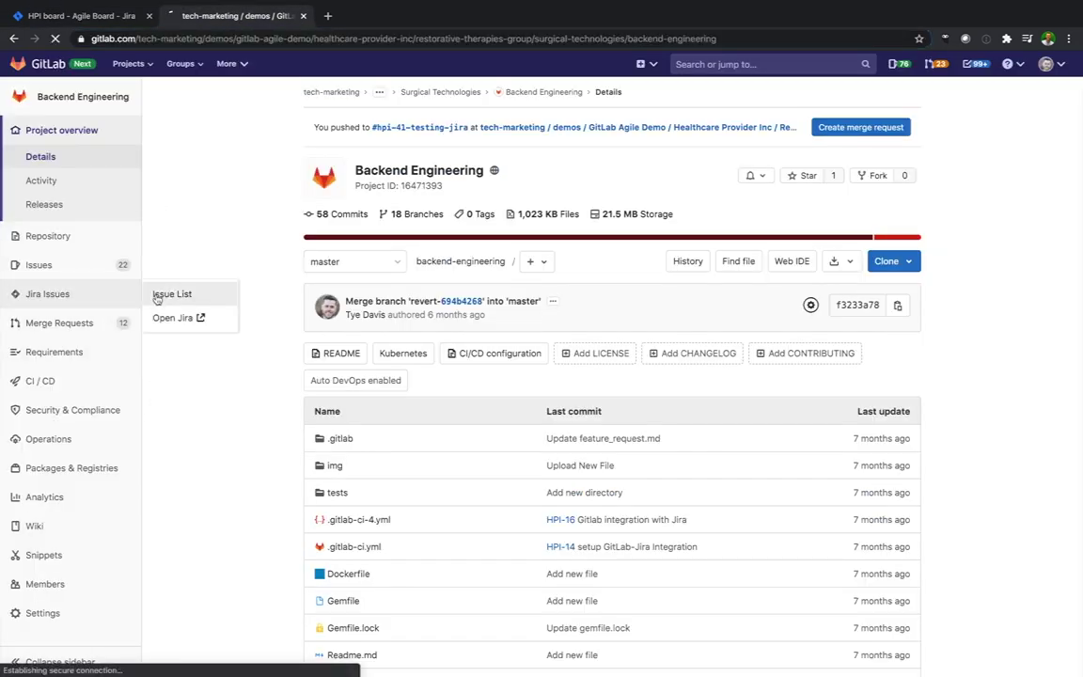
click(157, 295)
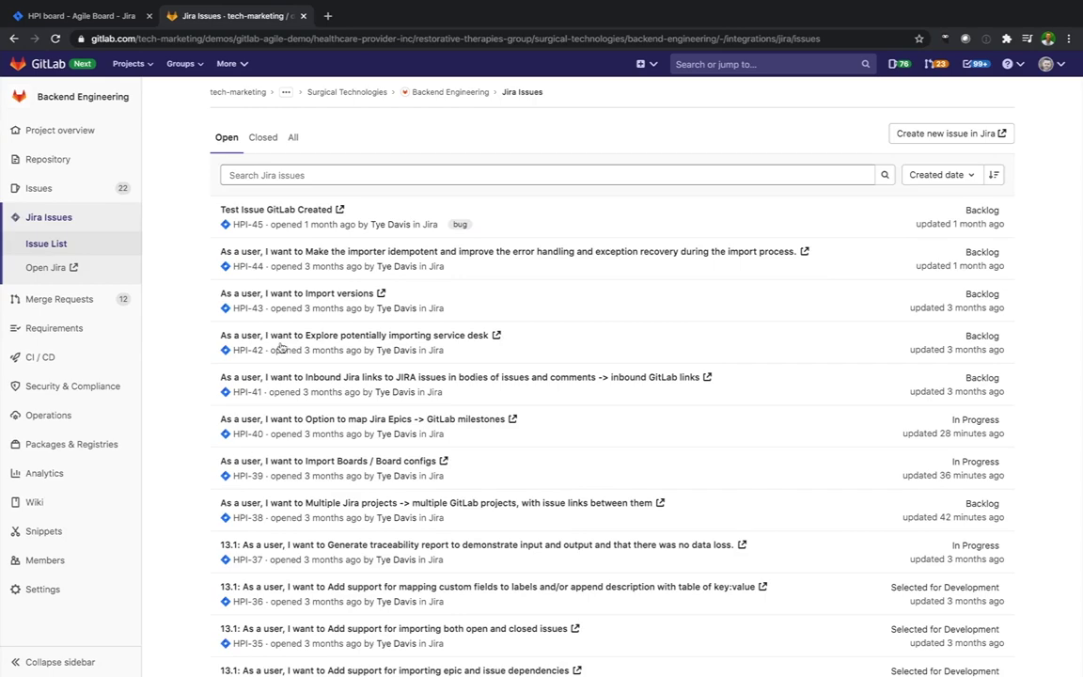
scroll(268, 324, down, 1)
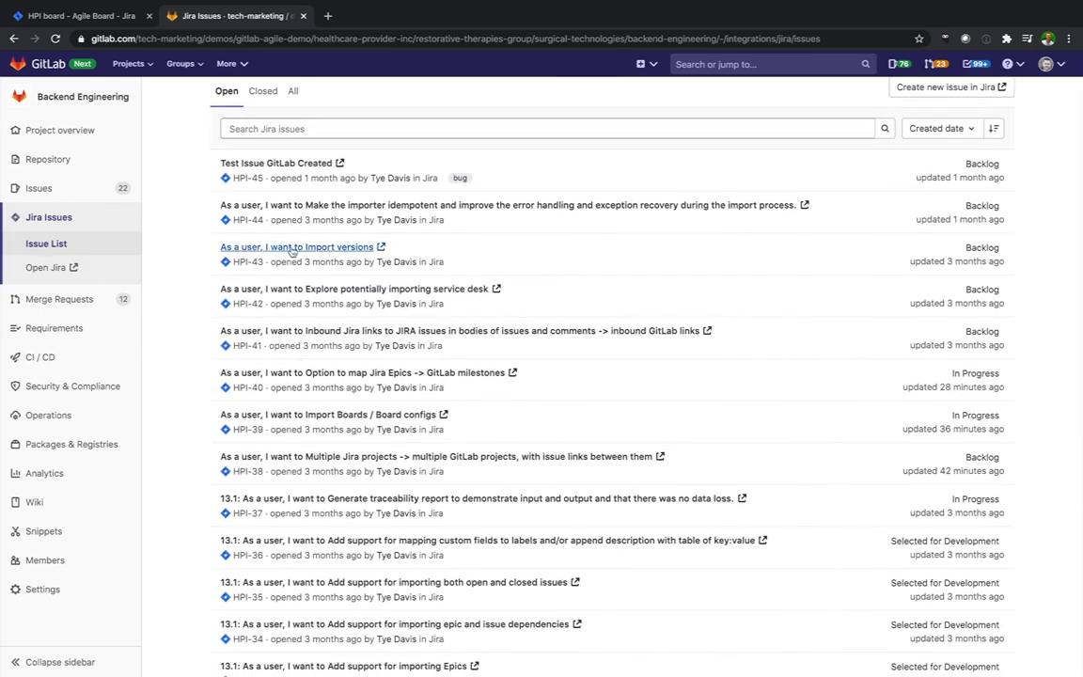
click(285, 247)
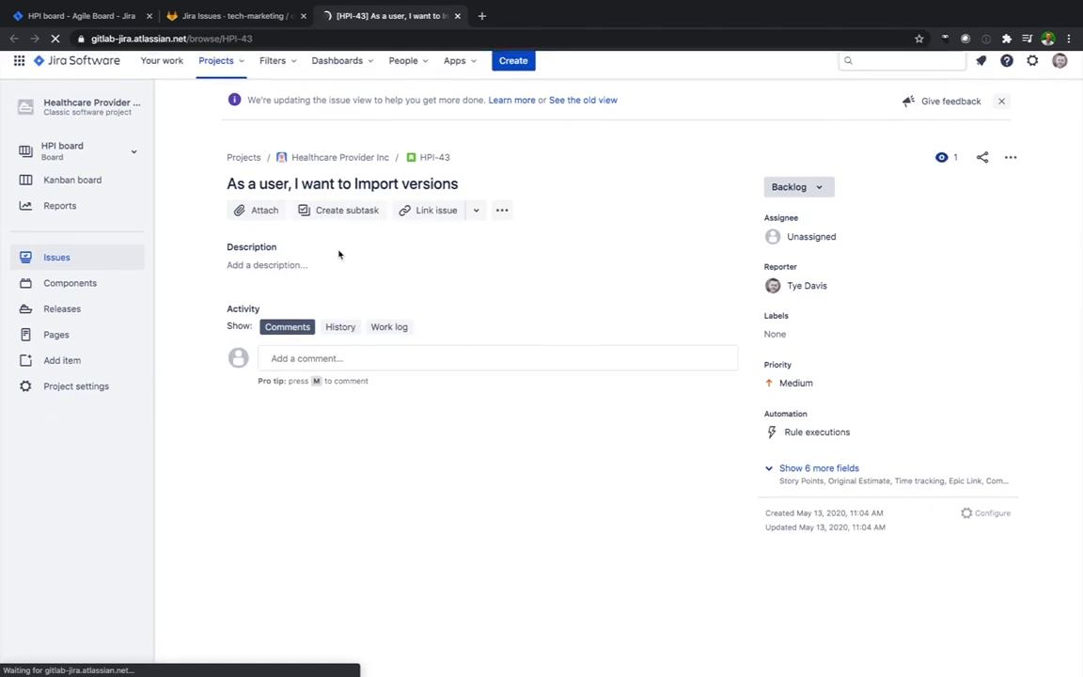
Step: Return to the HPI Kanban board, where HPI-43 is still in Backlog
click(94, 15)
click(12, 38)
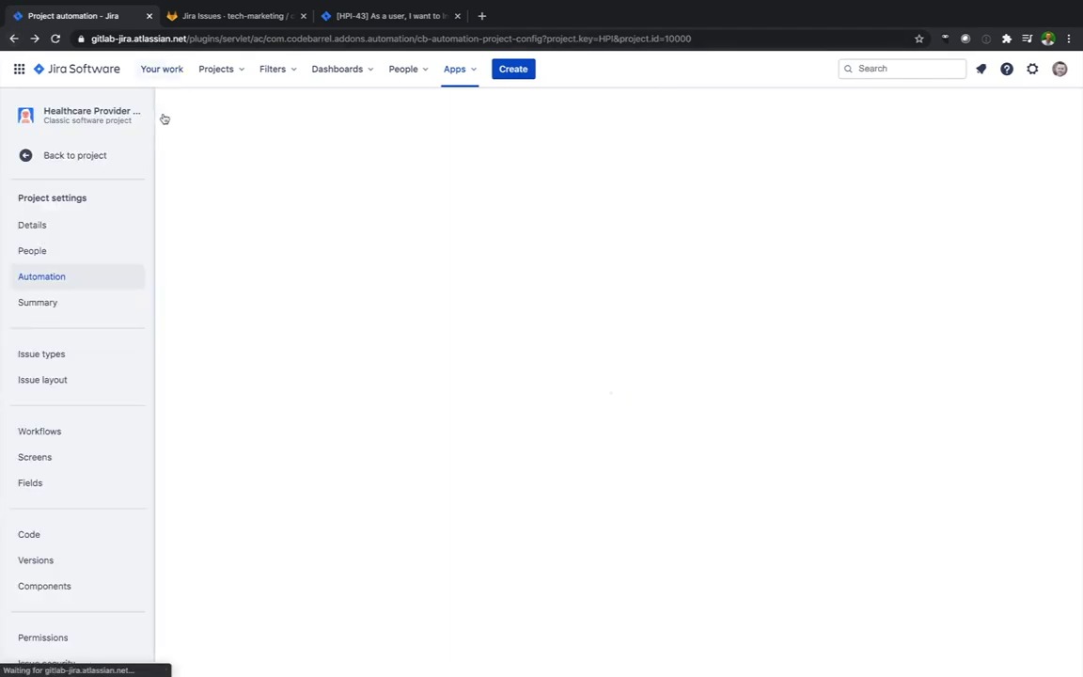
click(85, 157)
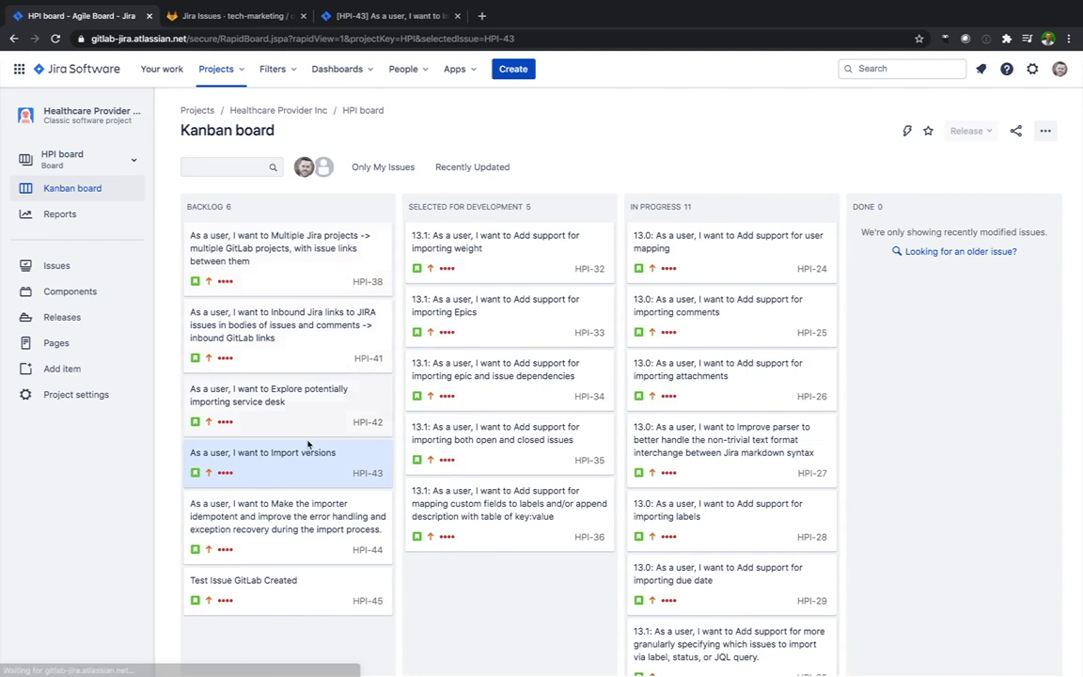
Step: Open server.rb from the repository files in the GitLab Web IDE
click(224, 19)
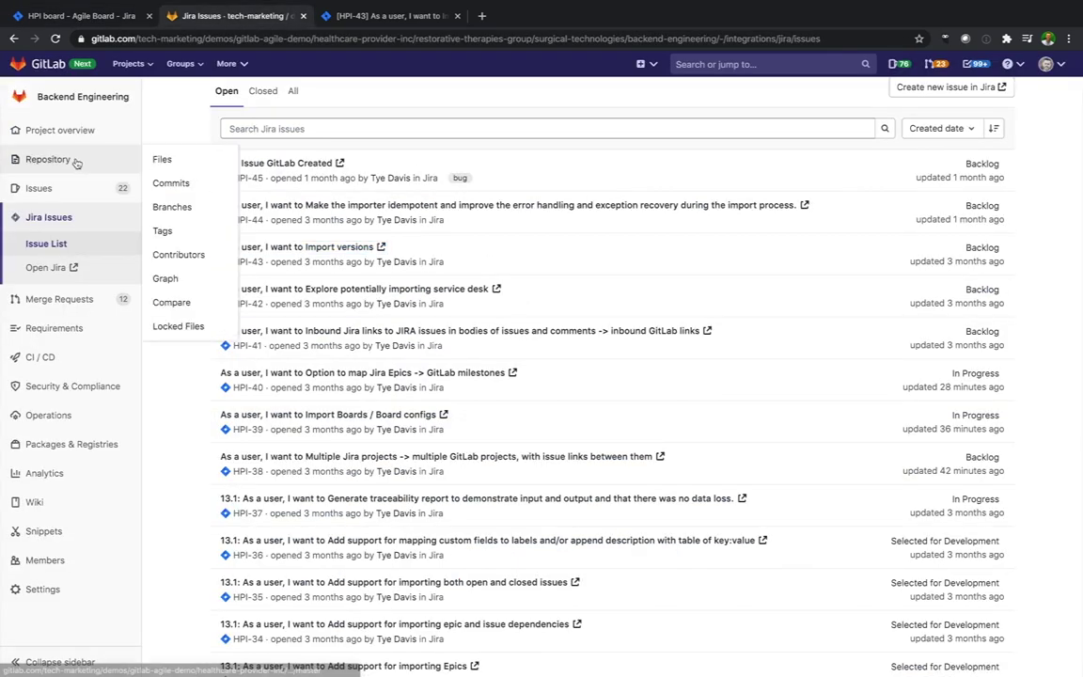
click(72, 161)
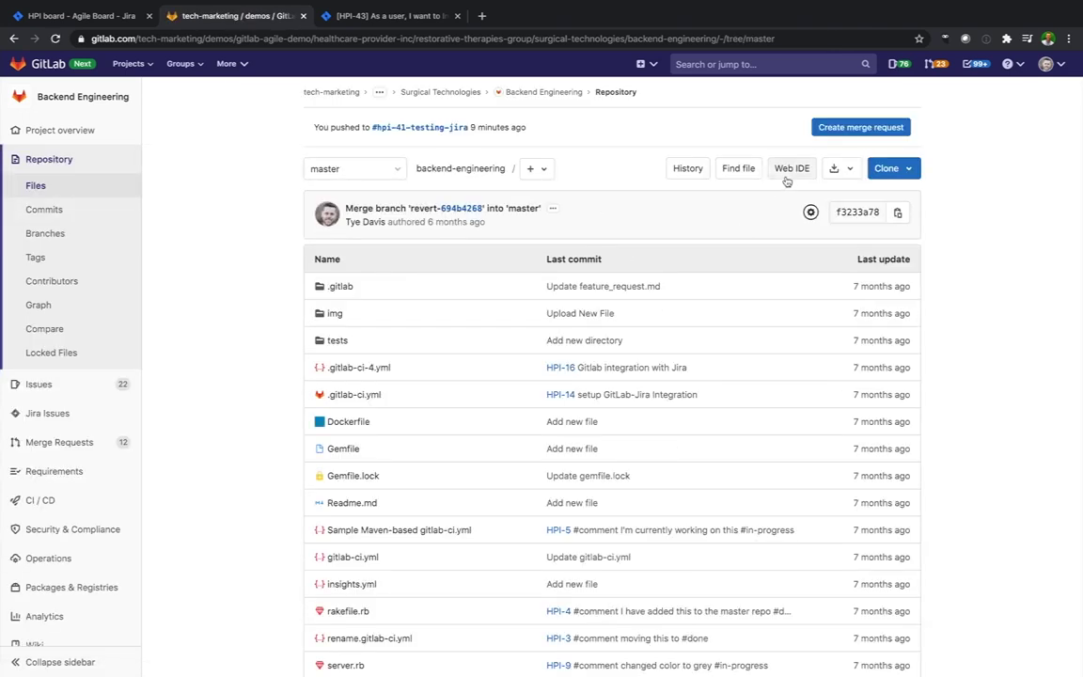
click(787, 177)
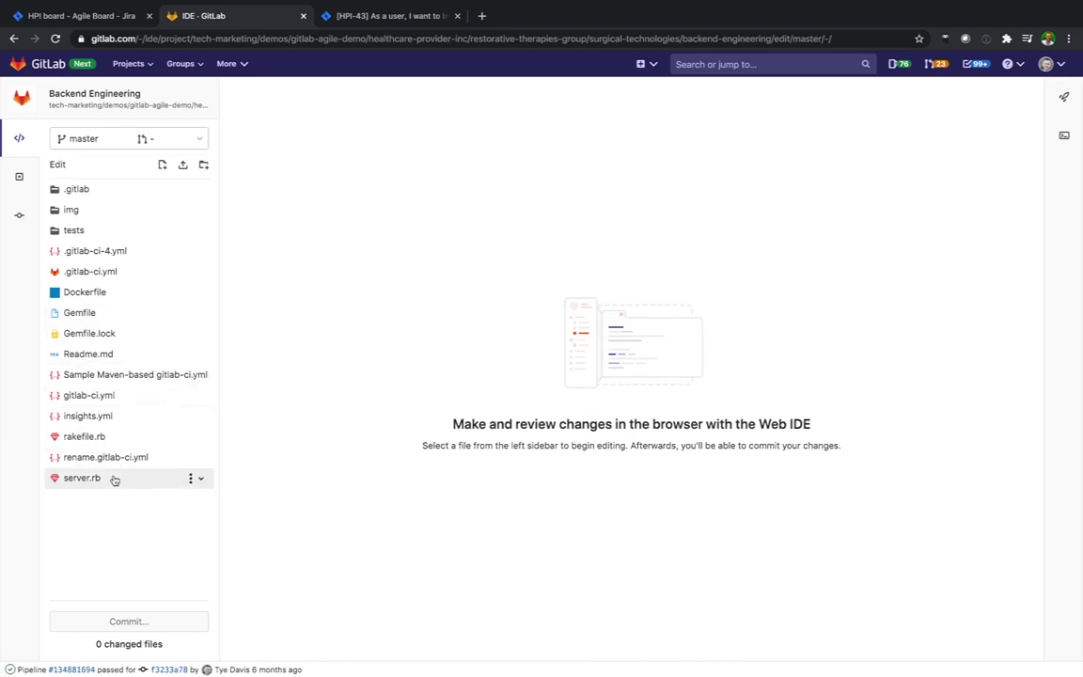
click(114, 478)
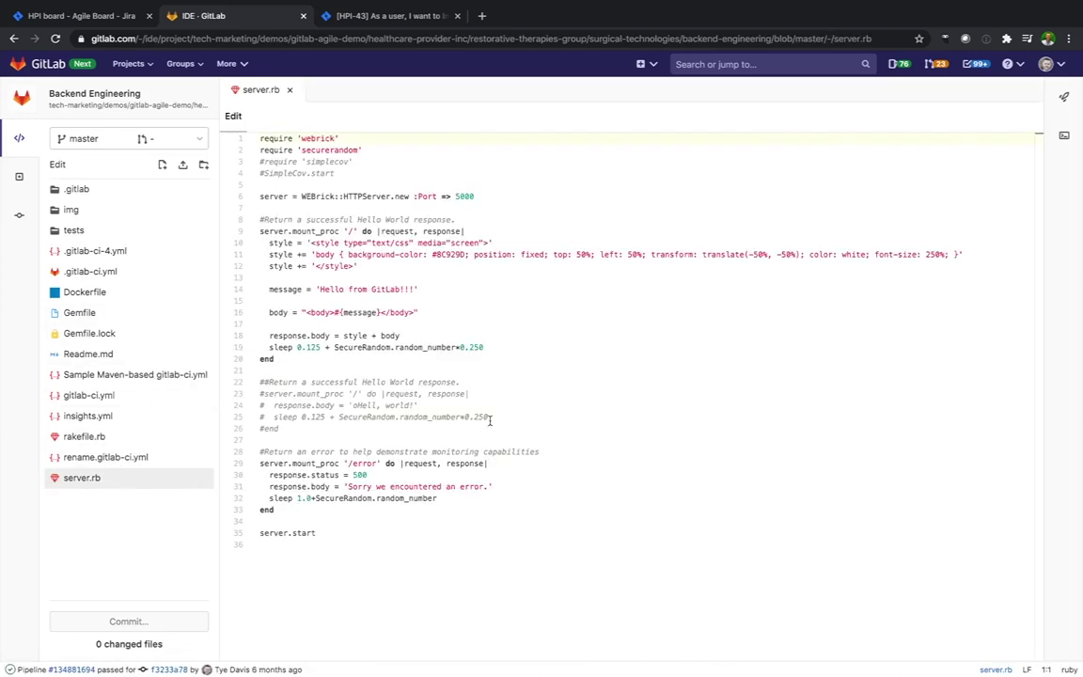
Step: Change line 11's background colour from #8C929D to #ffff and proceed to commit
click(465, 255)
key(BackSpace)
key(BackSpace)
key(BackSpace)
key(BackSpace)
key(BackSpace)
key(BackSpace)
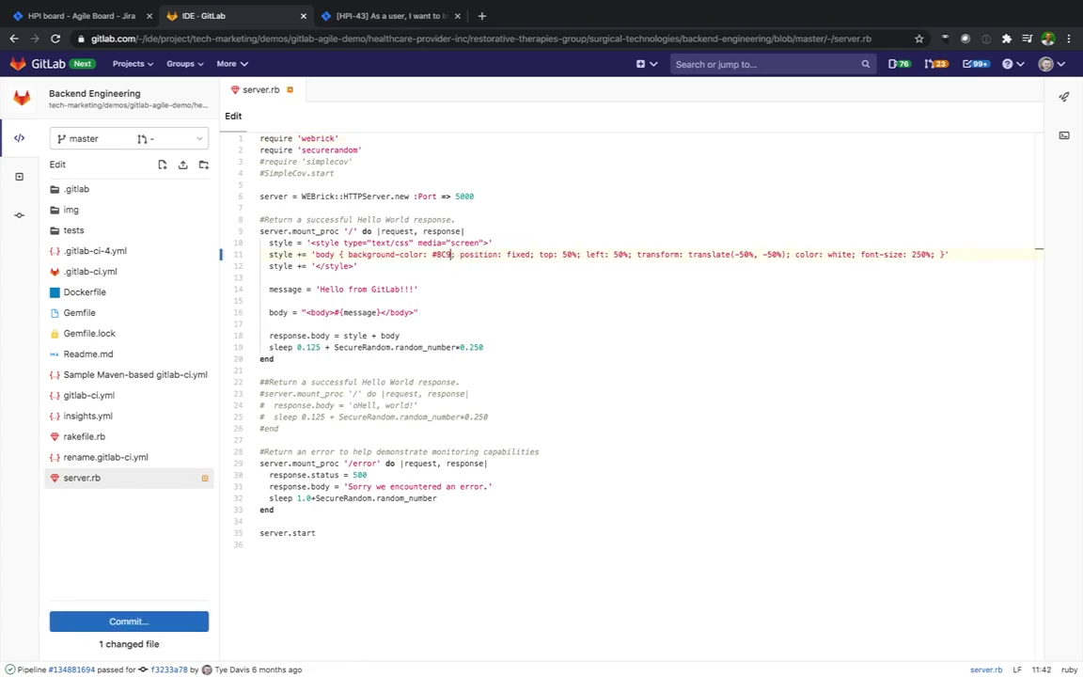
text(ffff)
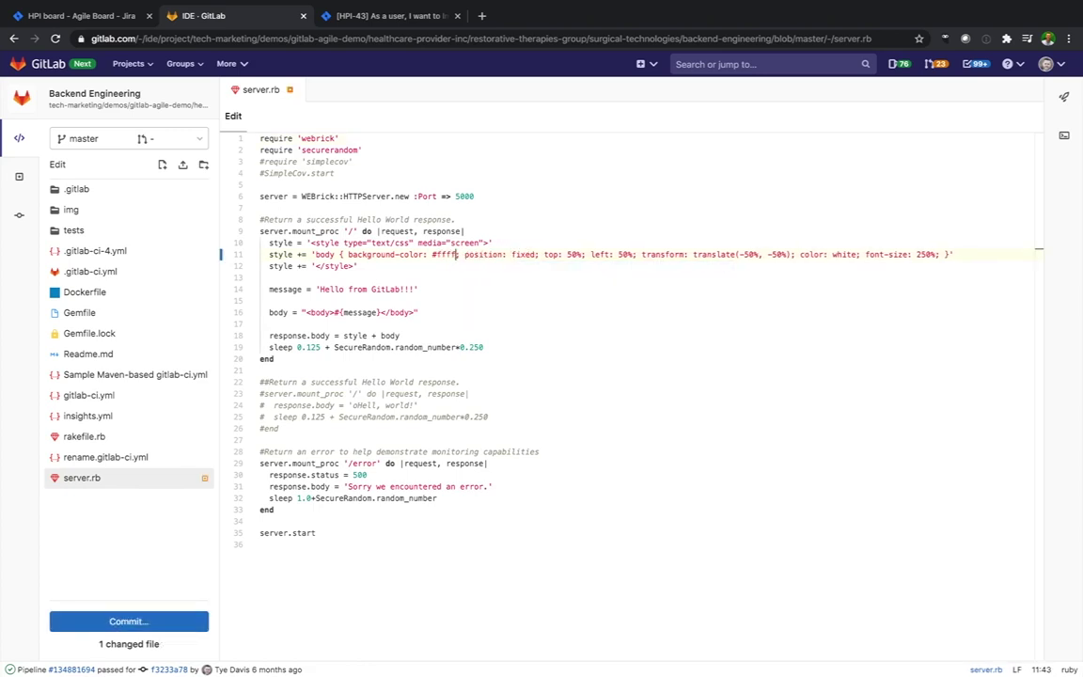
click(155, 622)
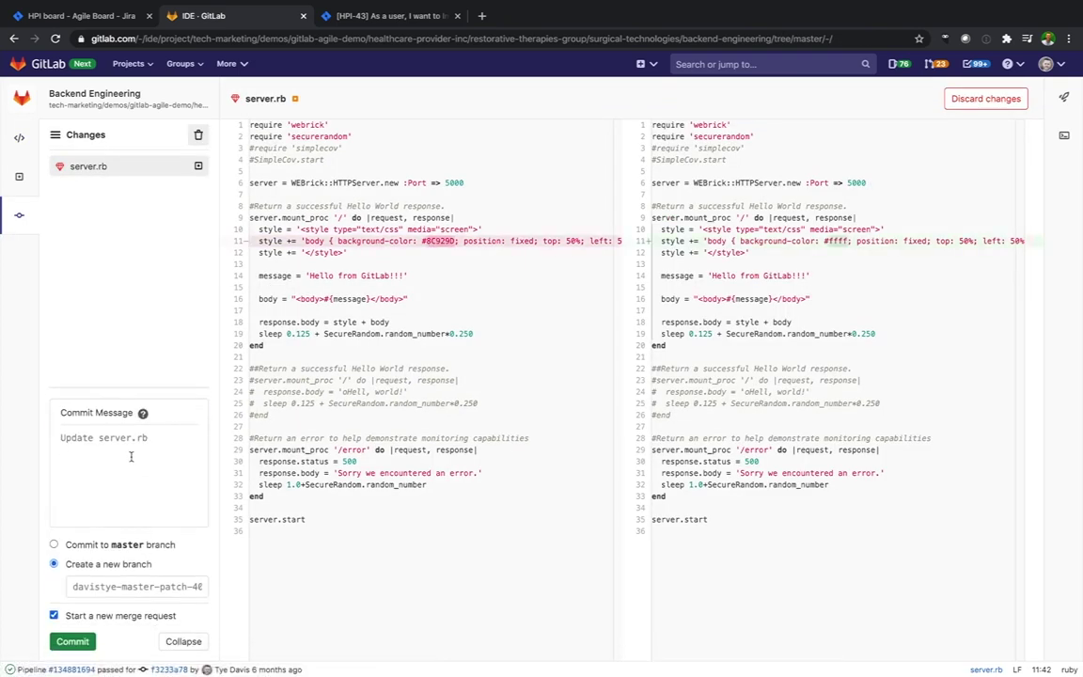
Step: Enter the commit message '#HPI-43 test jira automation' for the server.rb change
click(130, 457)
text(#HPI-43 test jira auto)
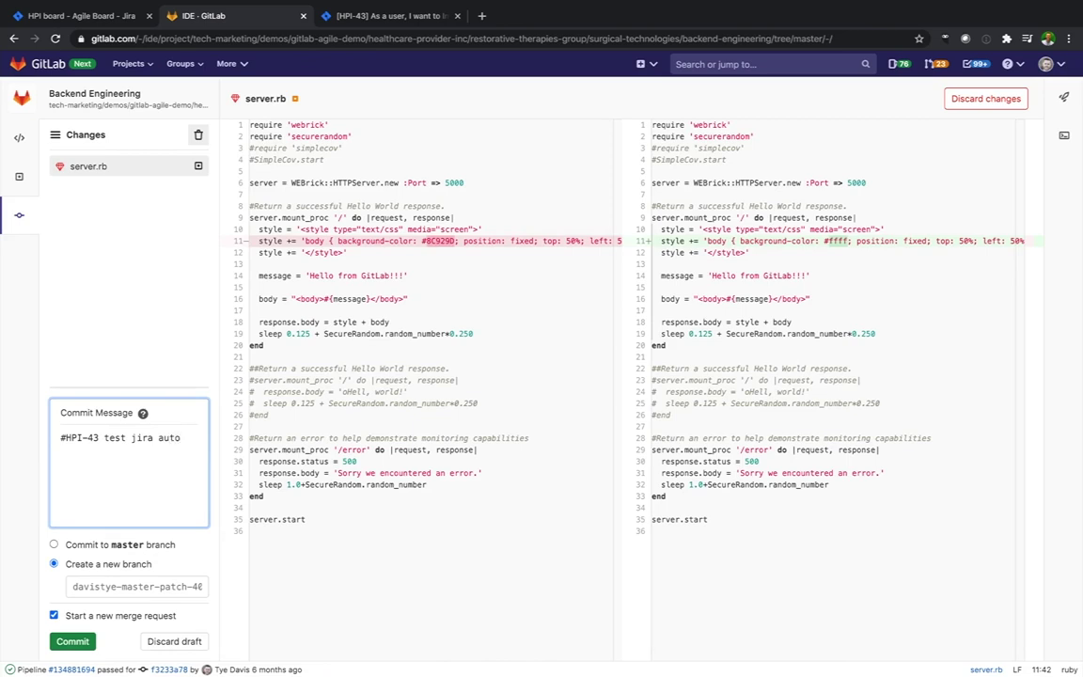
text(mation)
Step: Commit to a new branch '#hpi-43-test-jira', keeping Start a new merge request ticked
click(80, 586)
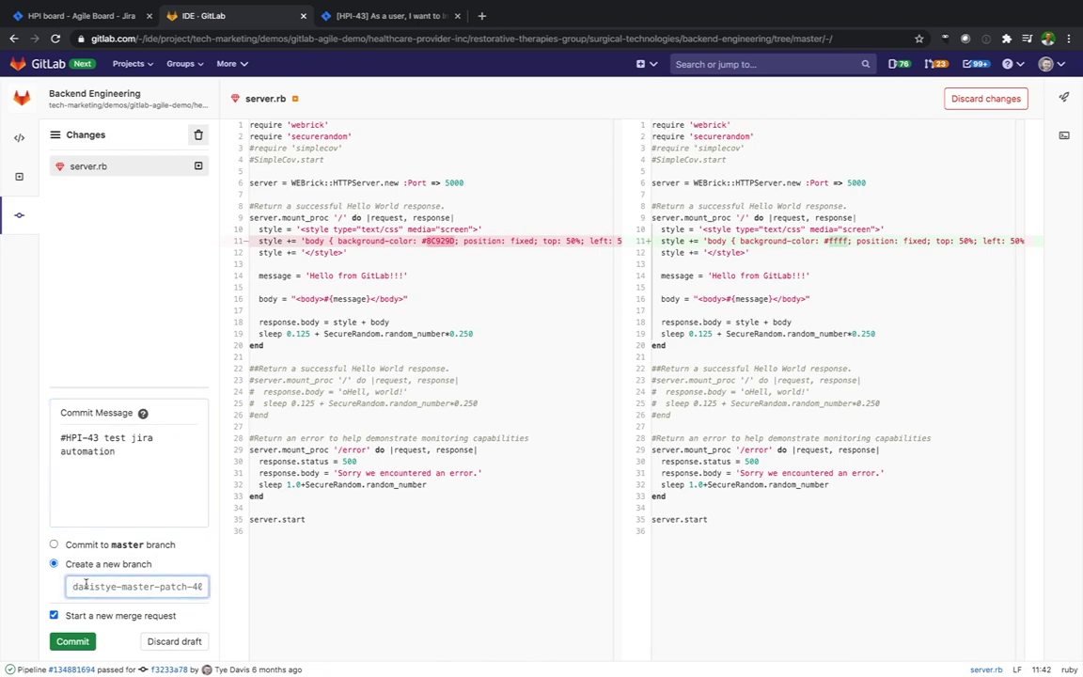
text(#hpi)
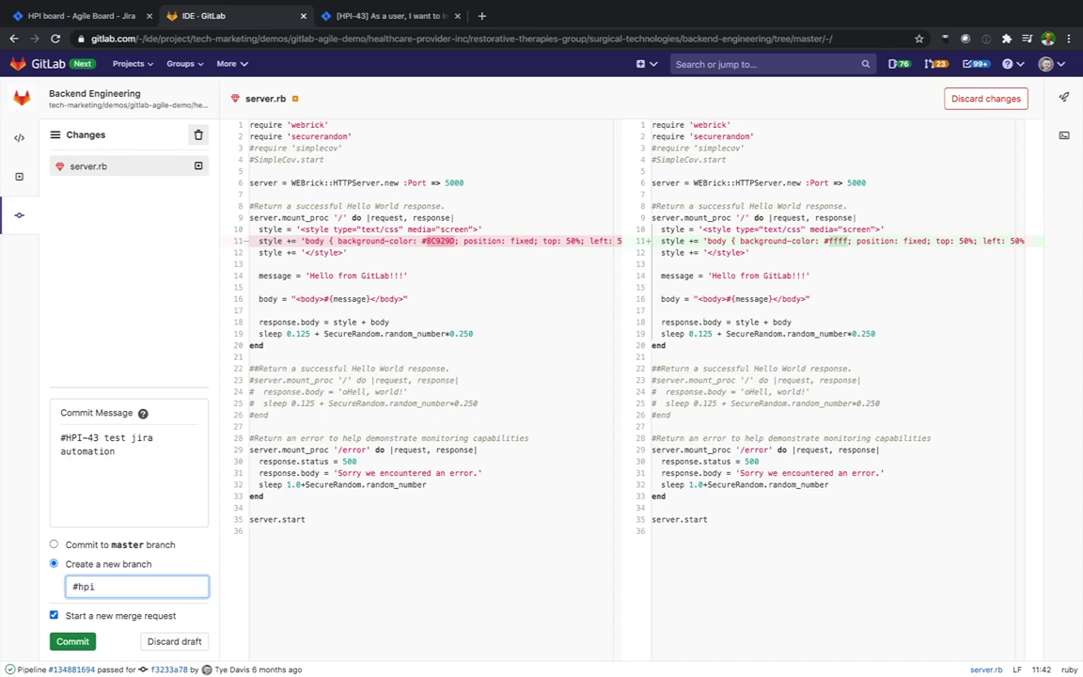
text(-43)
text(-test-jira)
key(ctrl+a)
click(94, 19)
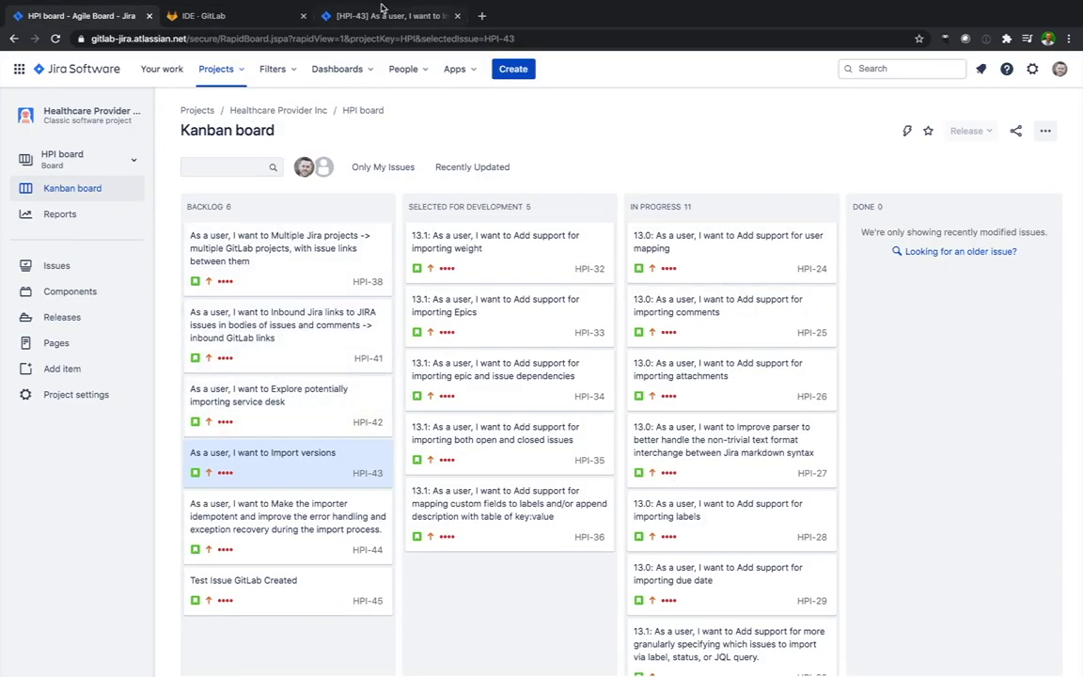
click(224, 15)
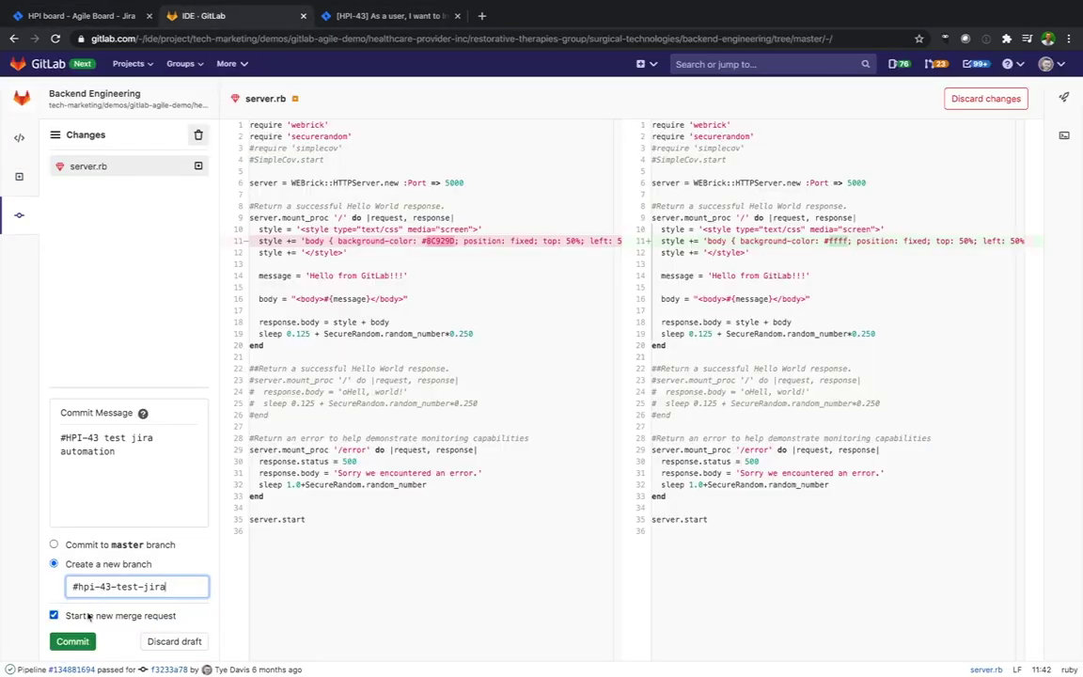
click(72, 641)
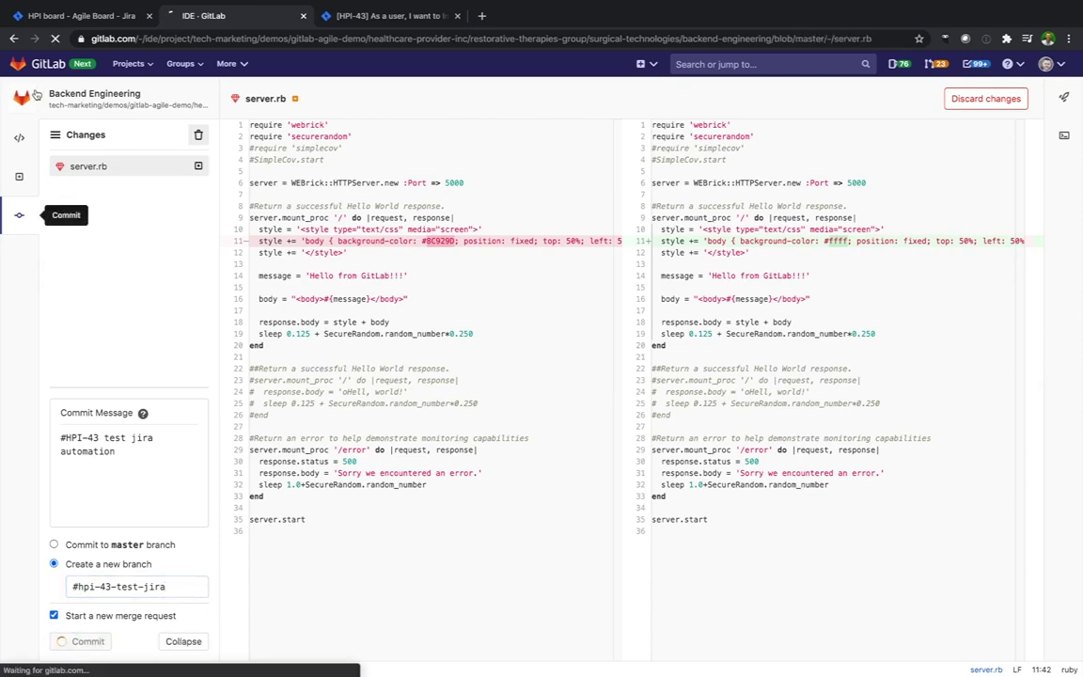
Step: Reload the HPI board and verify HPI-43 'Import versions' shows In Progress with its GitLab commit linked
click(80, 15)
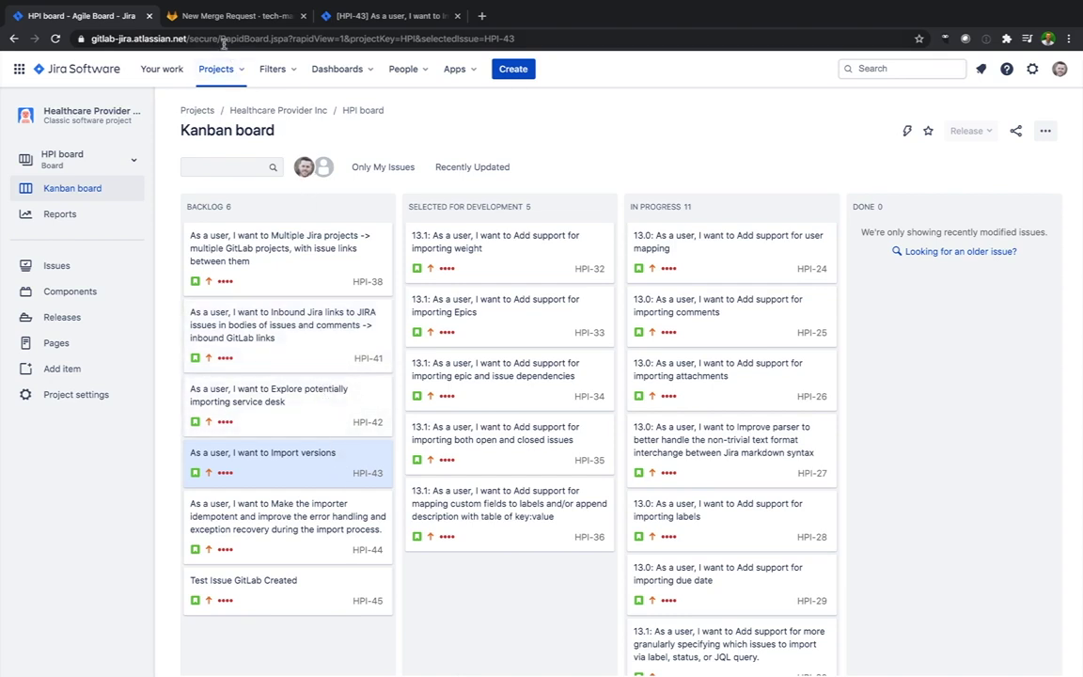
click(55, 38)
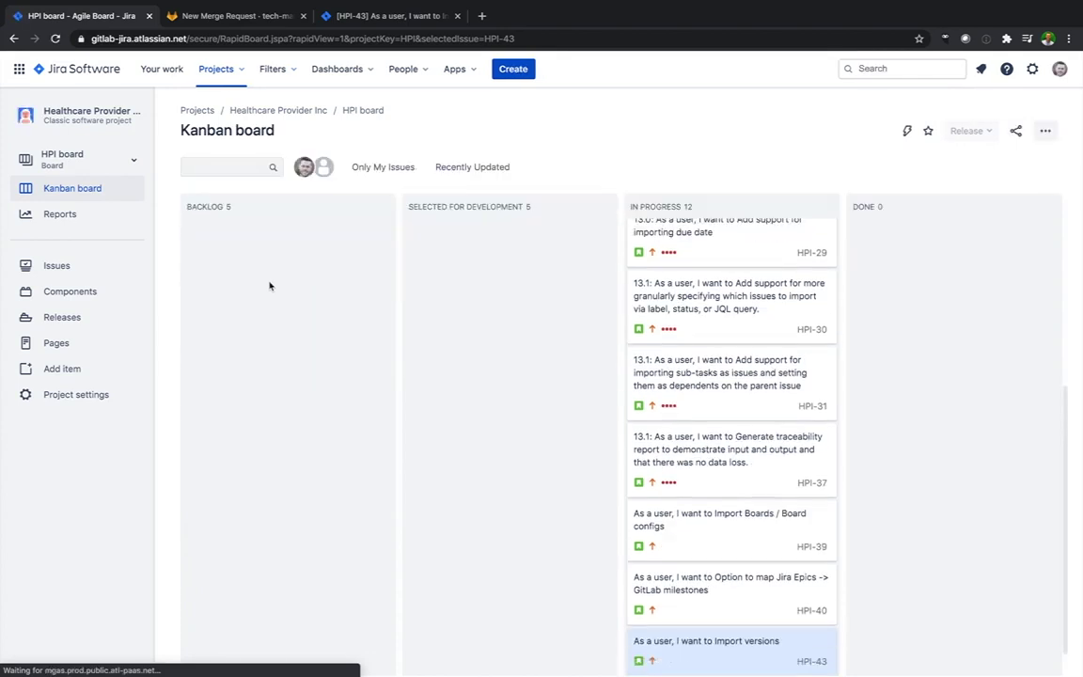
scroll(822, 606, down, 1)
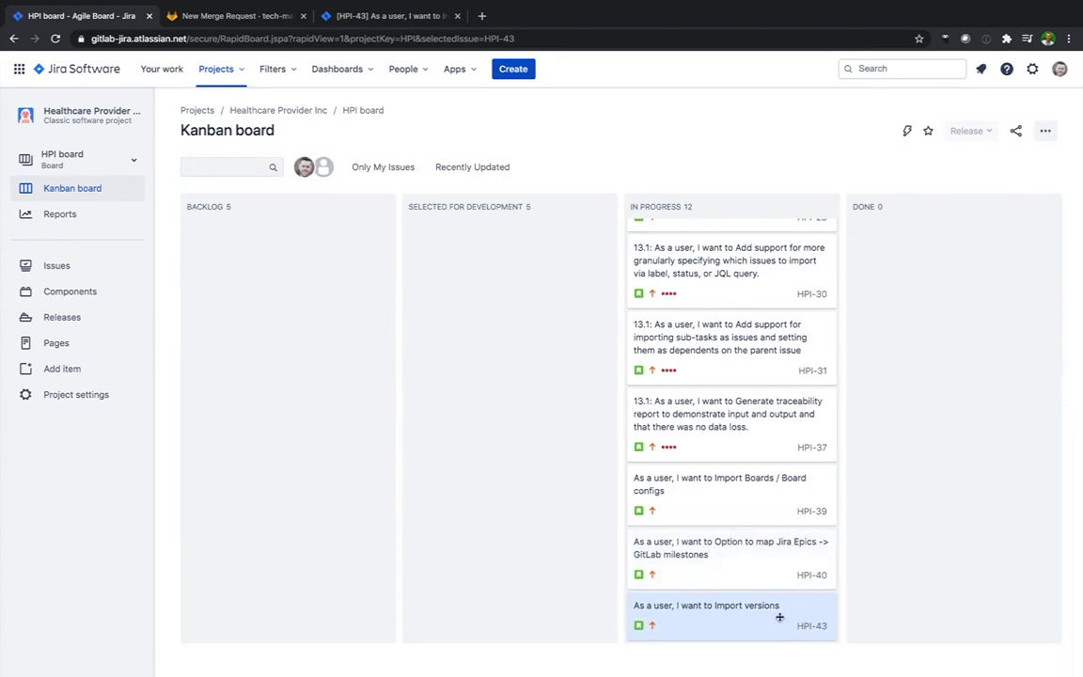
click(780, 617)
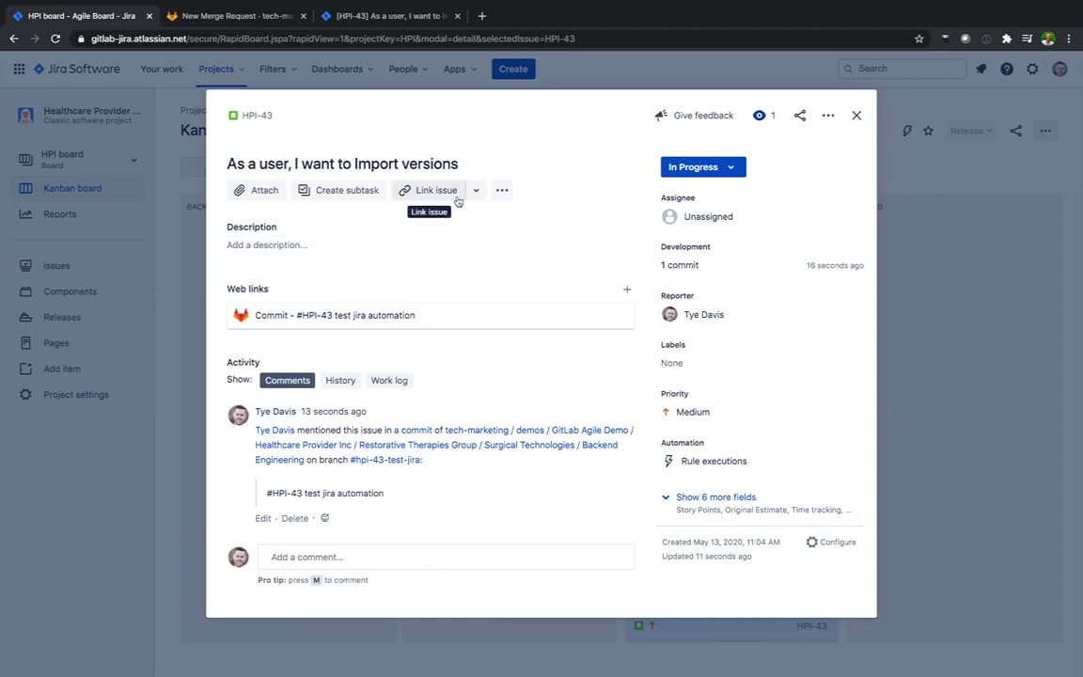
click(854, 114)
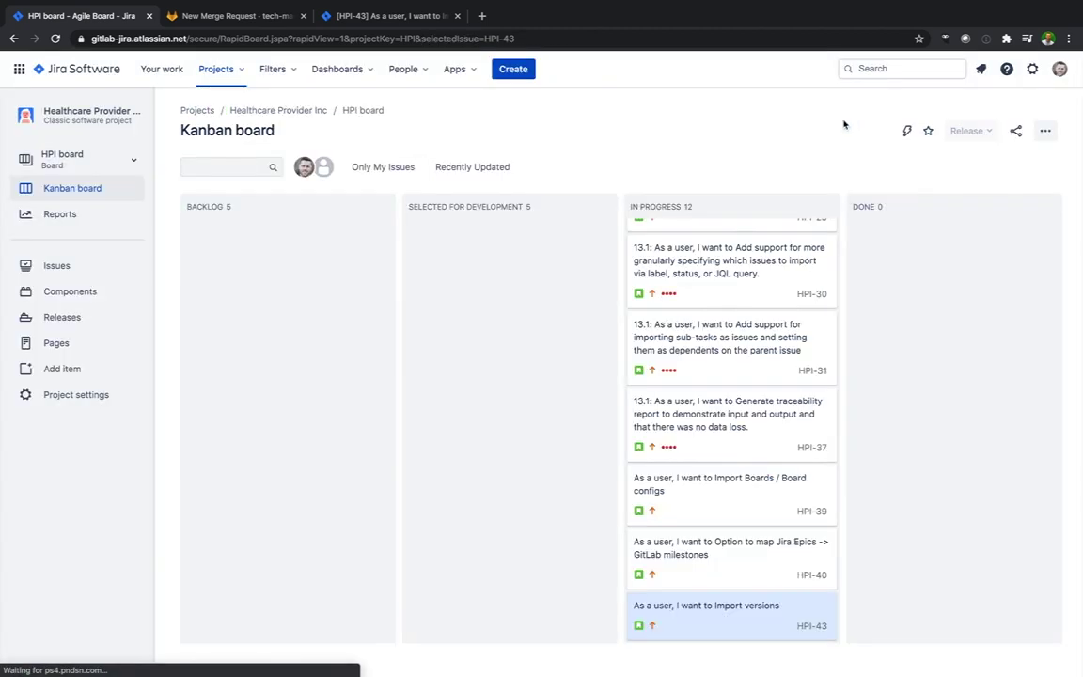